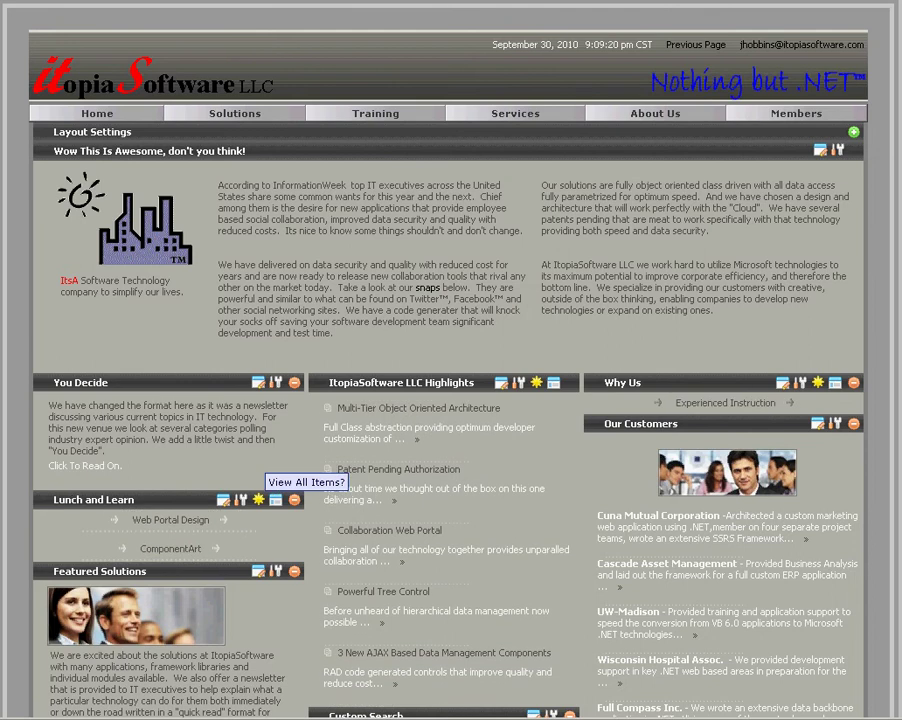
Step: Try to view all items of the Lunch and Learn section, and return to the home page
left_click(276, 499)
mouse_move(66, 114)
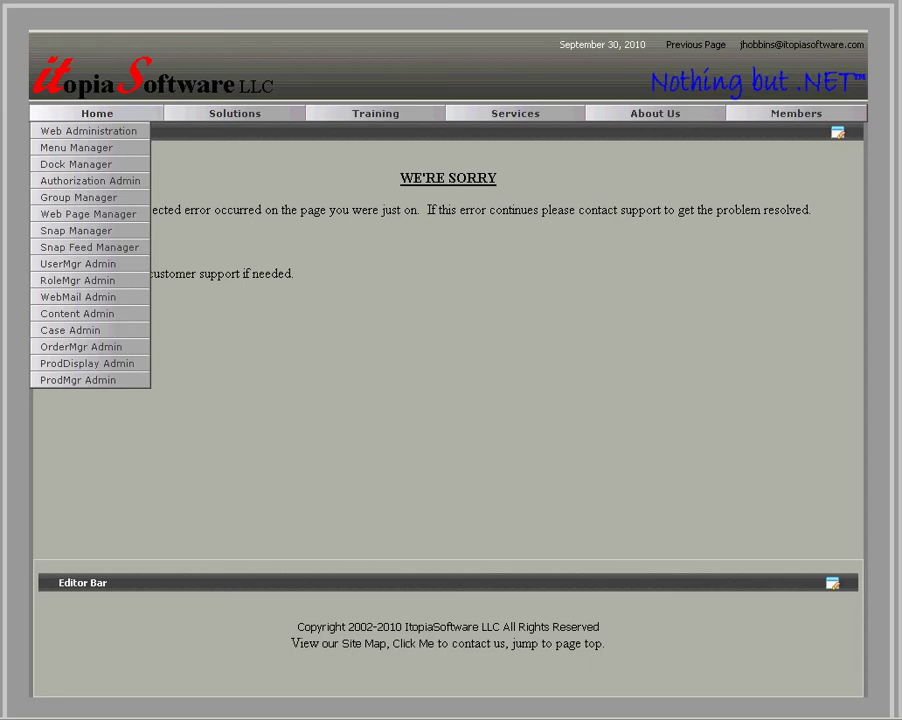
left_click(66, 114)
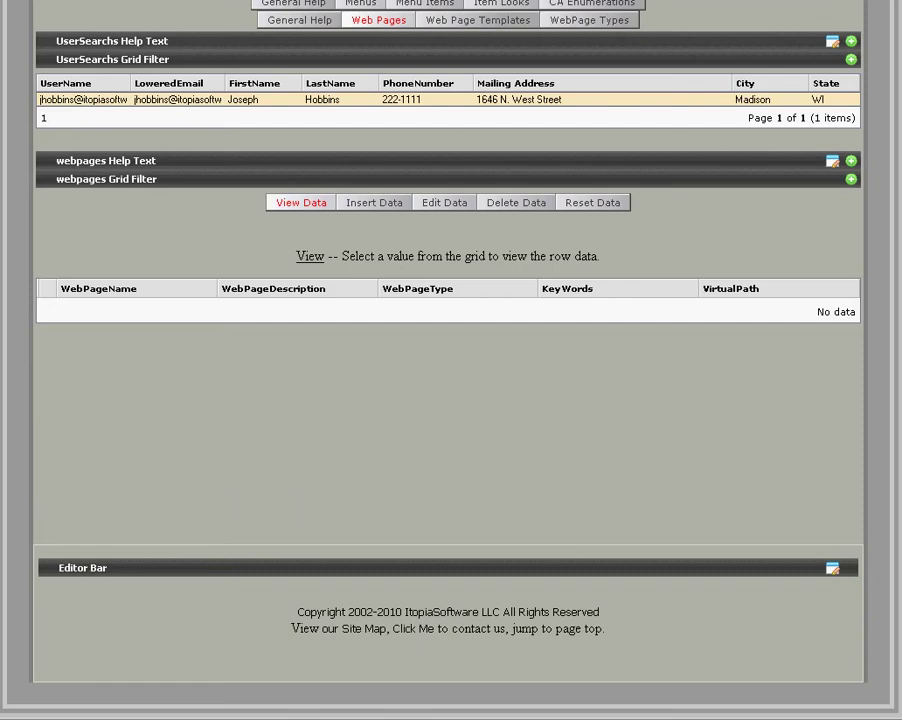
Step: Start a new web page record with the Public Pages template, name it LunchAndLearn and copy that name
left_click(370, 204)
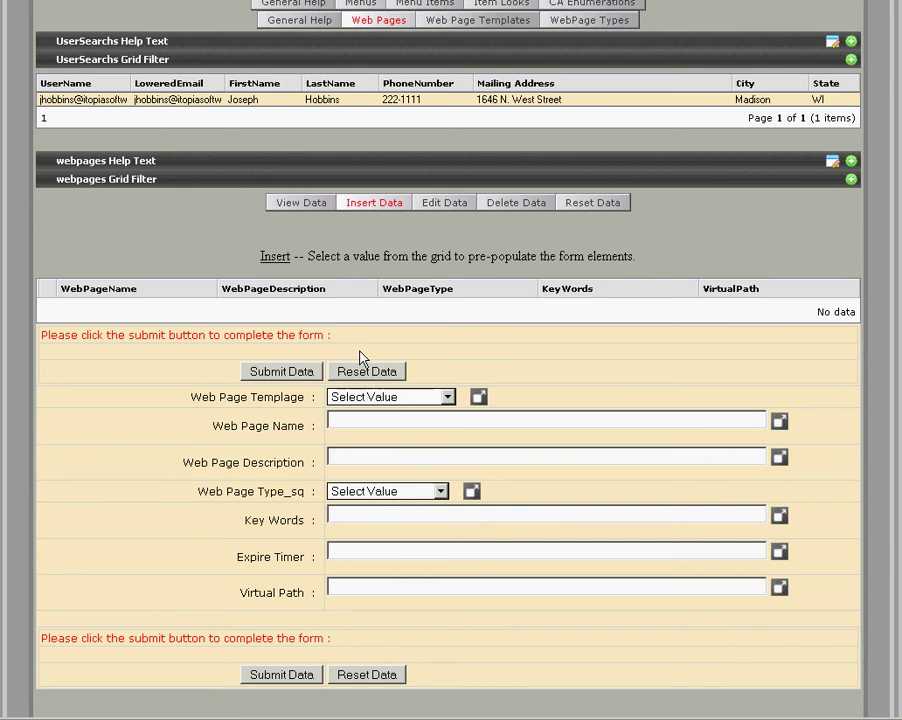
left_click(448, 400)
left_click(392, 427)
left_click(390, 427)
type("LunchAndLearn")
double_click(389, 426)
key("ctrl+c")
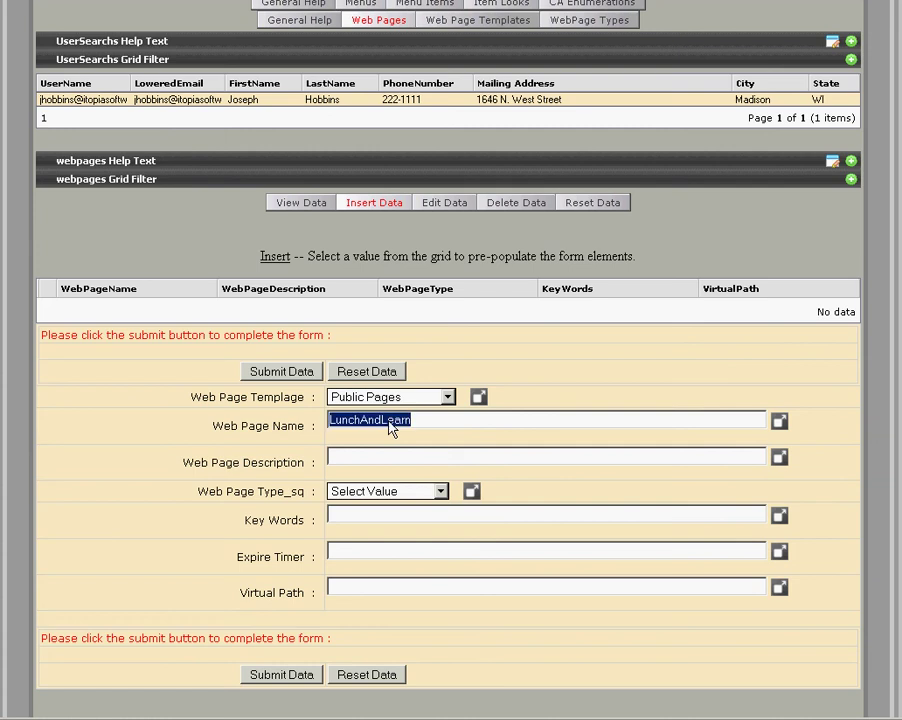
Step: Set the web page description to "LunchAndLearn Page" and try to choose a web page type
left_click(340, 462)
key("ctrl+v")
type("Page")
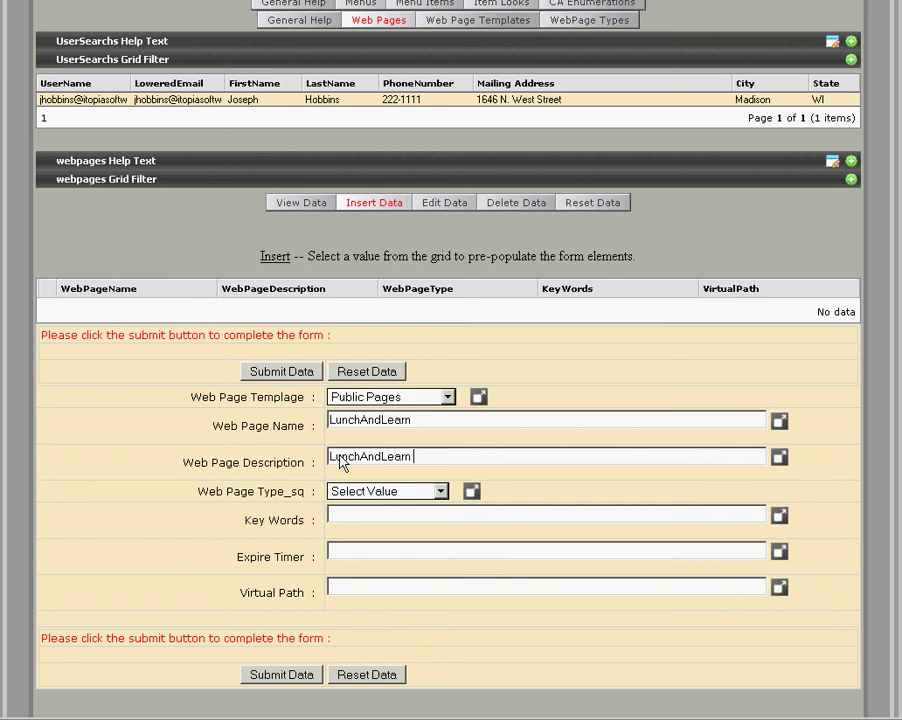
left_click(441, 491)
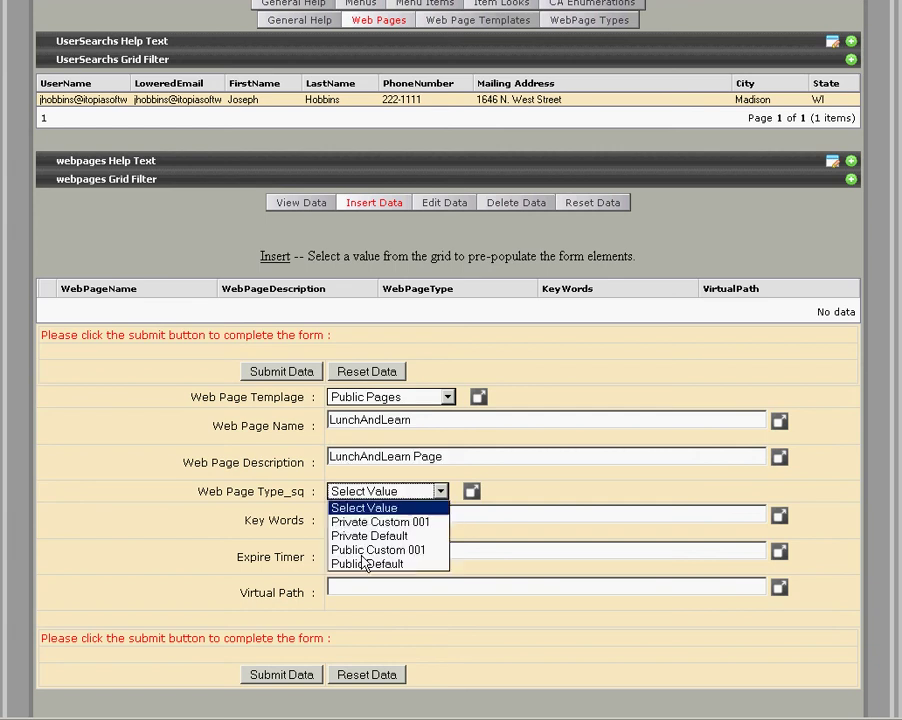
left_click(348, 582)
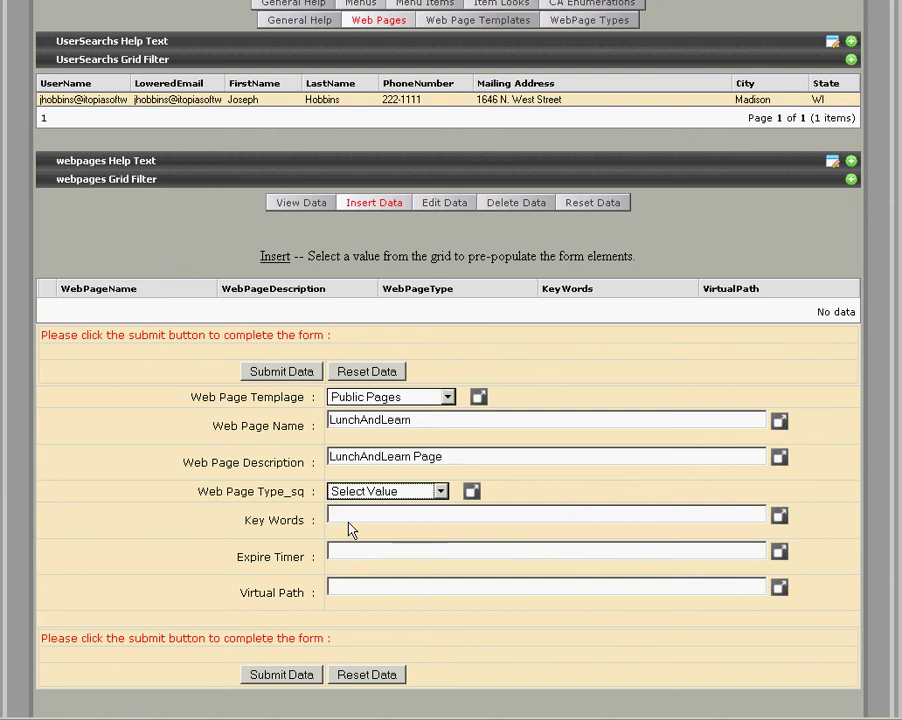
Step: Enter "Lunch Learn" as the new page's key words, reusing the copied page name
left_click(349, 520)
key("ctrl+v")
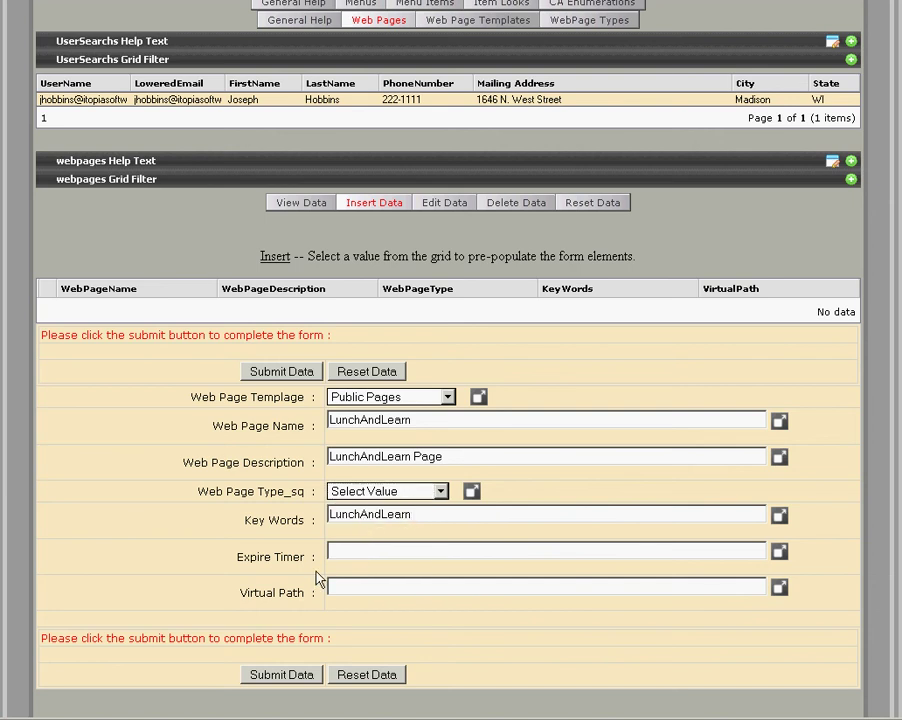
key("Left")
key("Left")
key("Left")
key("Left")
key("Left")
key("Left")
key("Left")
key("Left")
key("Delete")
key("Delete")
key("Delete")
Step: Set the virtual path to LunchAndLearn.aspx and submit the record, agreeing to create the page and its menu item entry
key("ctrl+v")
type(".as")
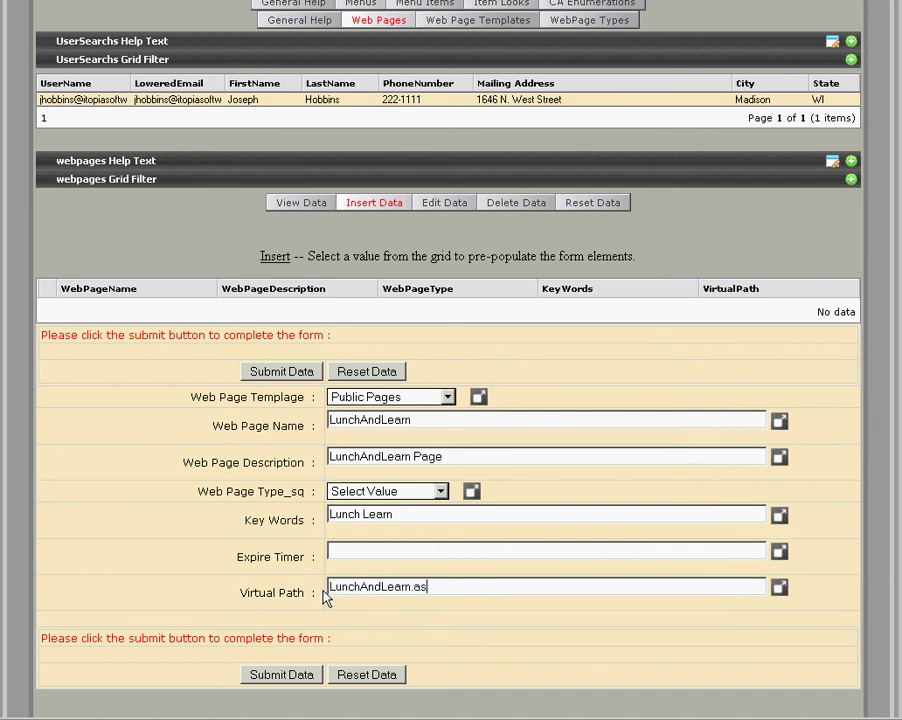
type("px")
scroll(208, 537, "up", 3)
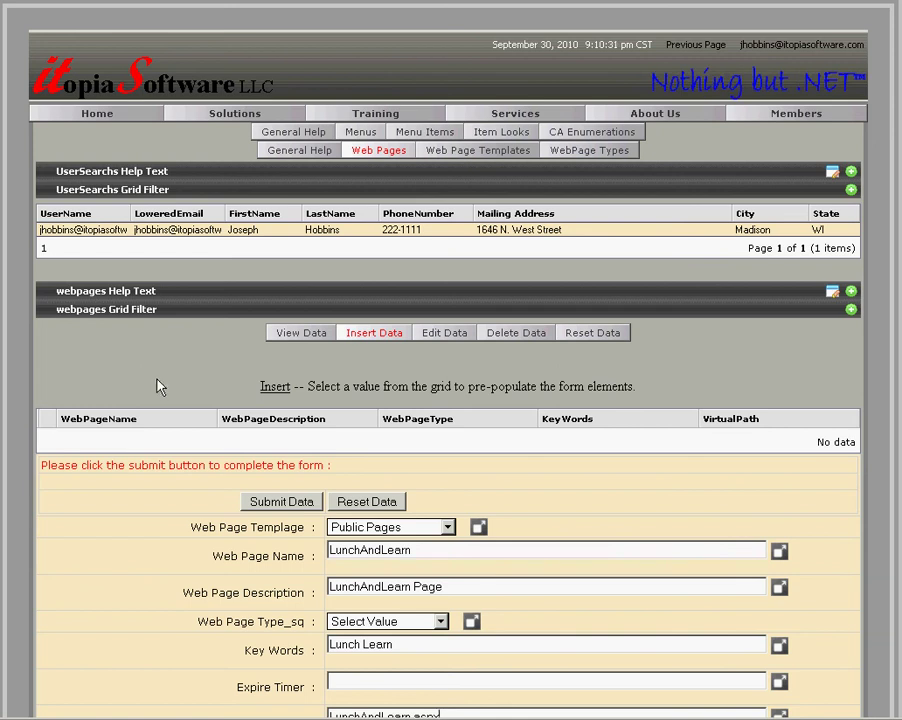
left_click(277, 504)
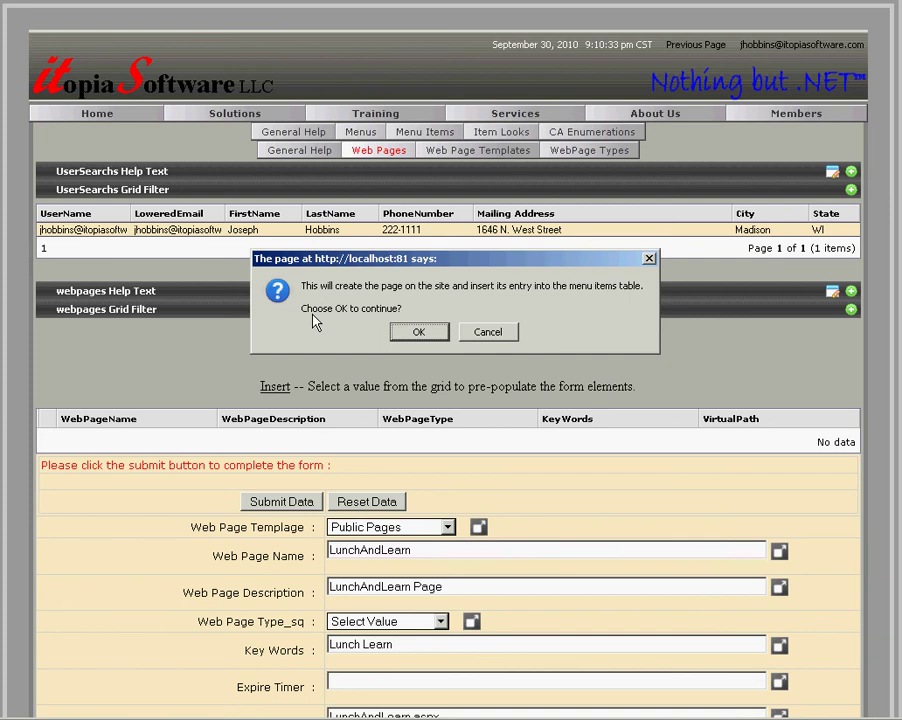
left_click(432, 342)
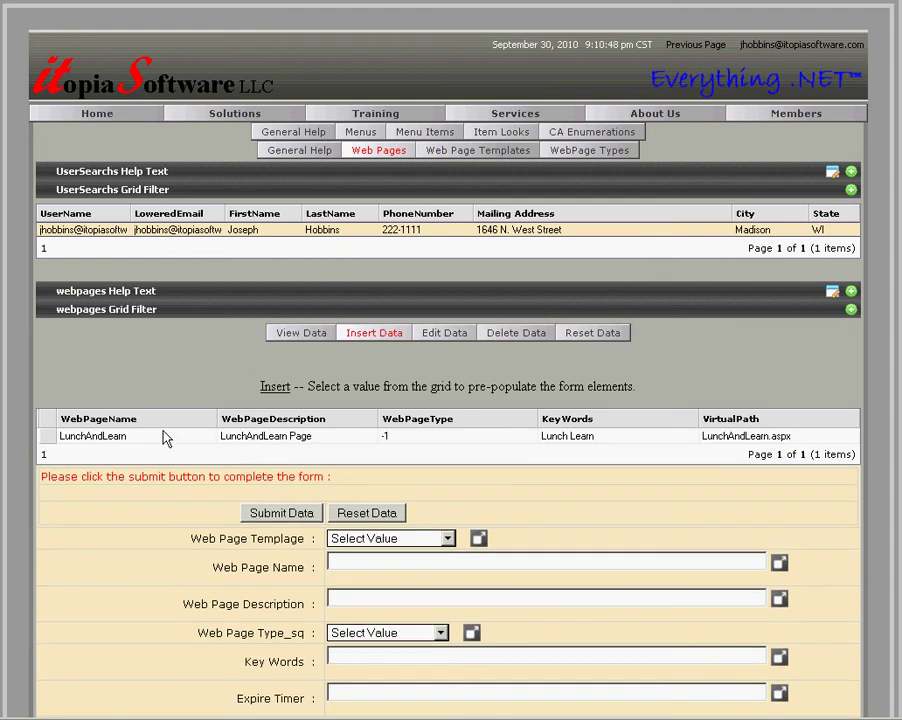
Step: Edit the LunchAndLearn web page record to use the Public Default page type and submit the change
left_click(165, 437)
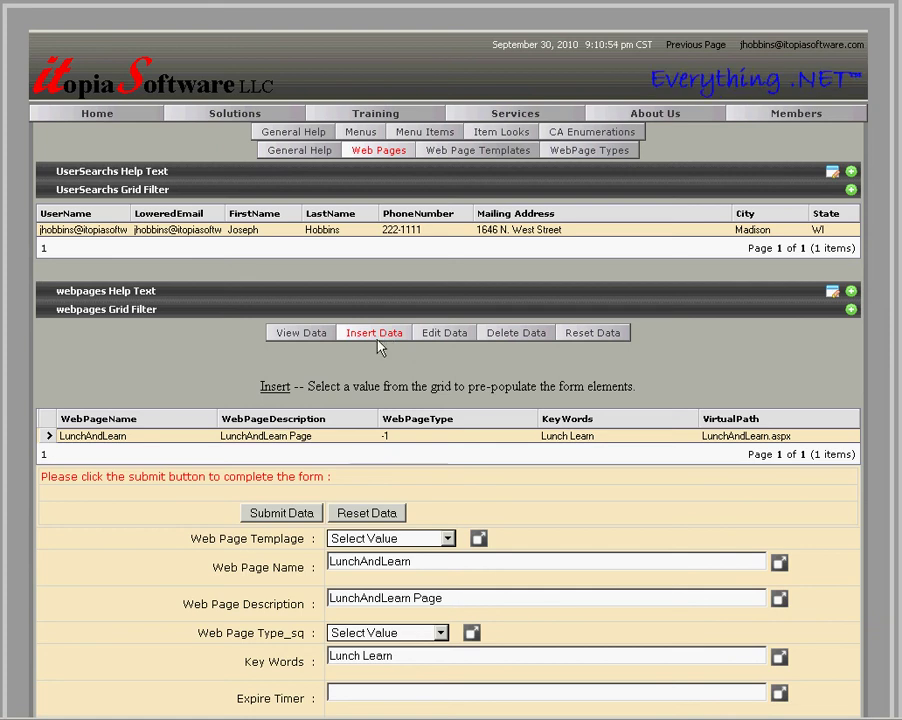
left_click(444, 333)
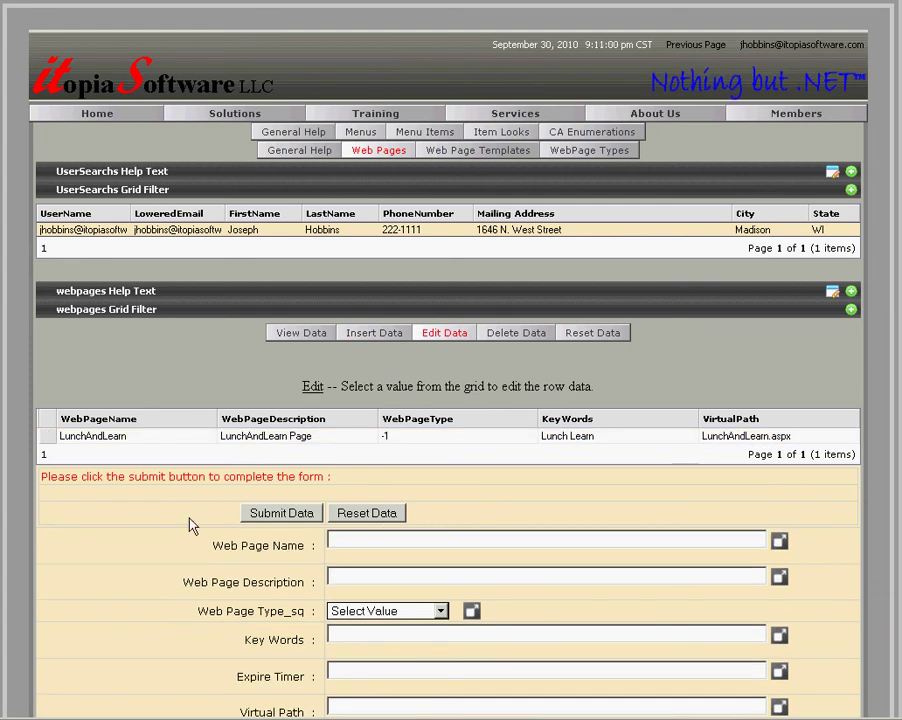
scroll(447, 489, "down", 1)
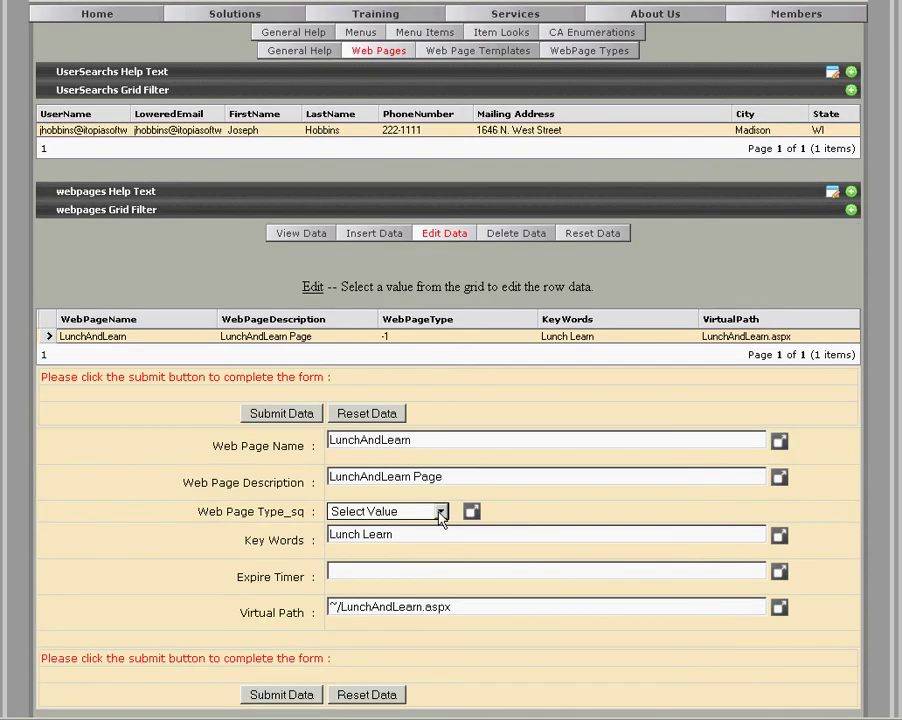
left_click(441, 512)
left_click(359, 584)
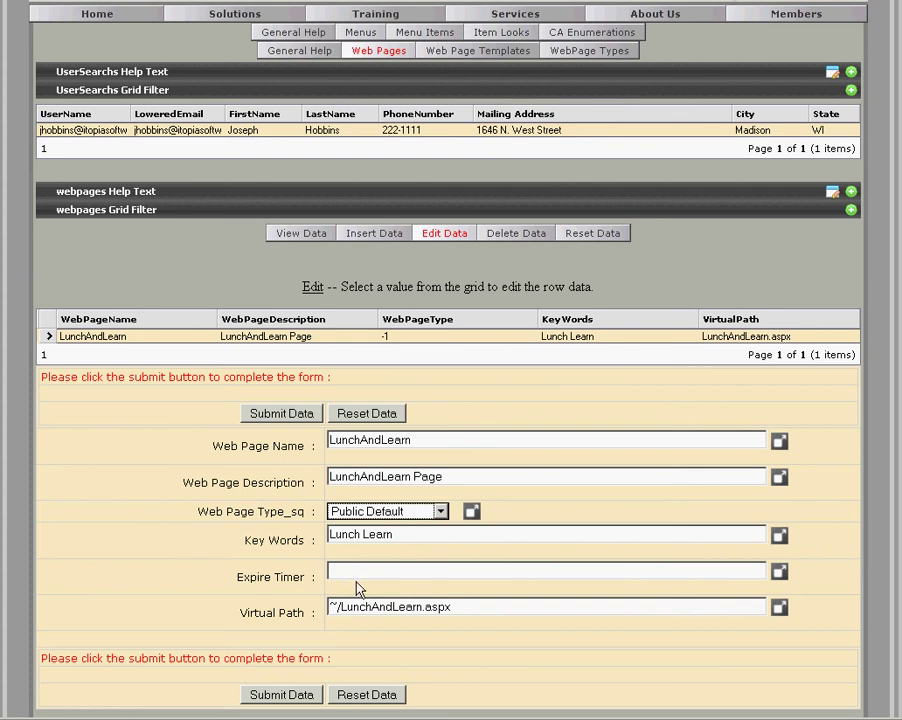
left_click(280, 414)
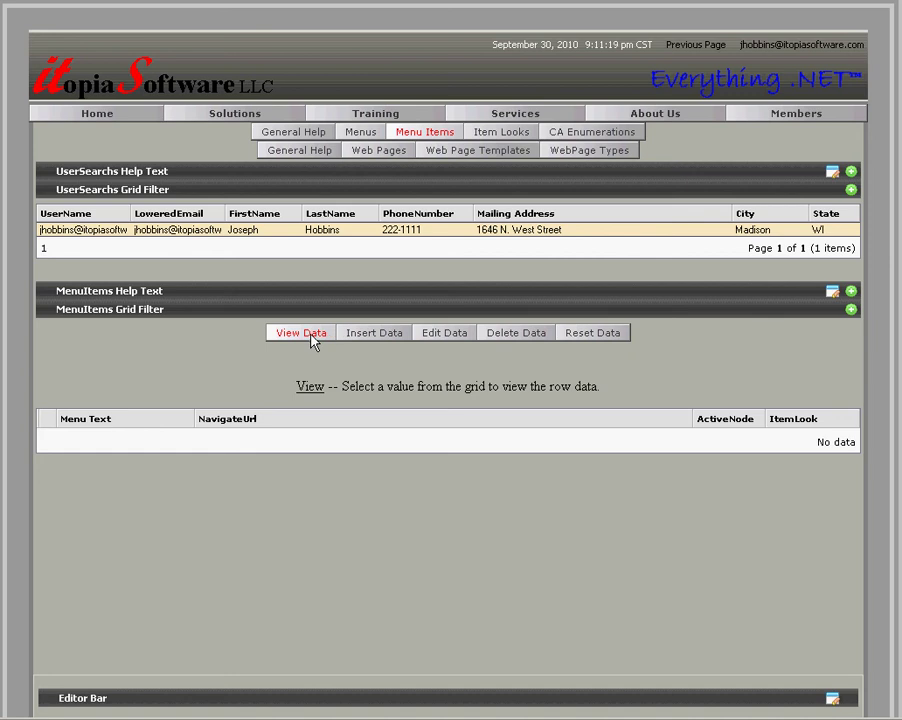
Step: View the LunchAndLearn record among the menu items and look over the entries of the Training menu
left_click(310, 338)
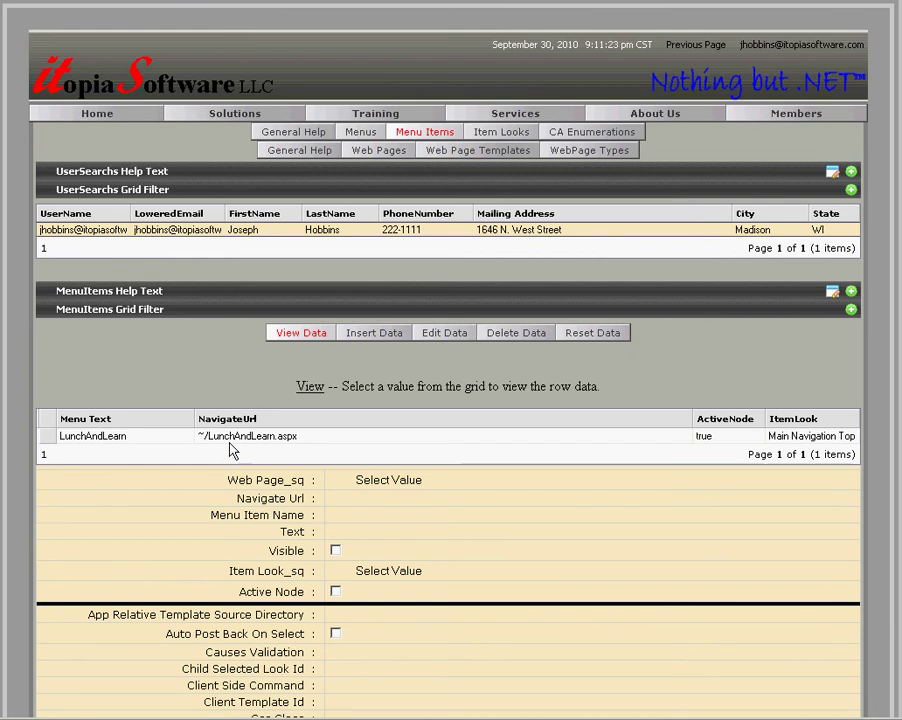
left_click(230, 440)
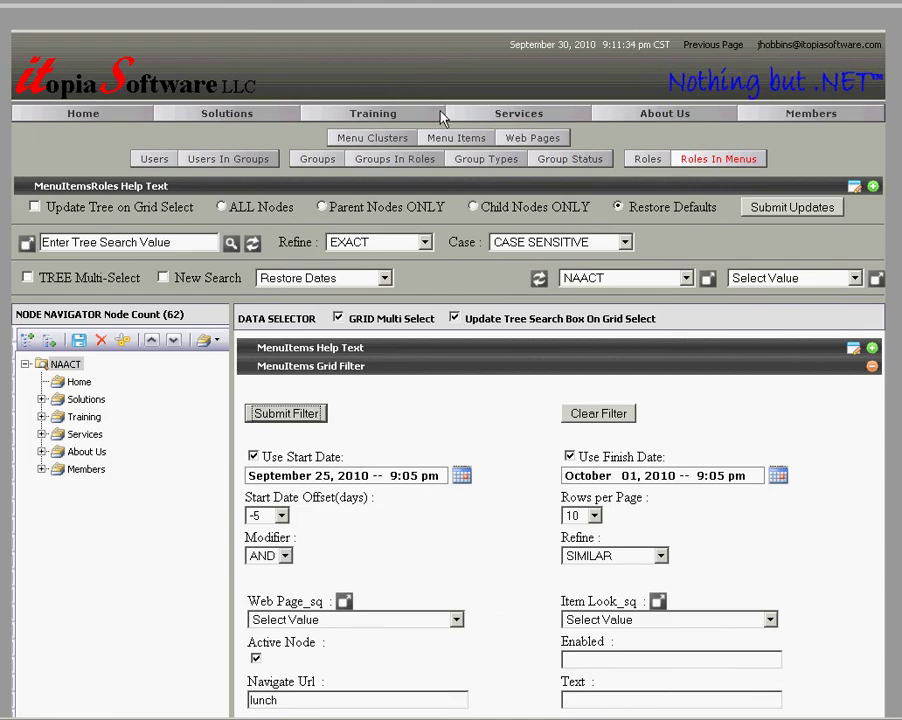
mouse_move(388, 106)
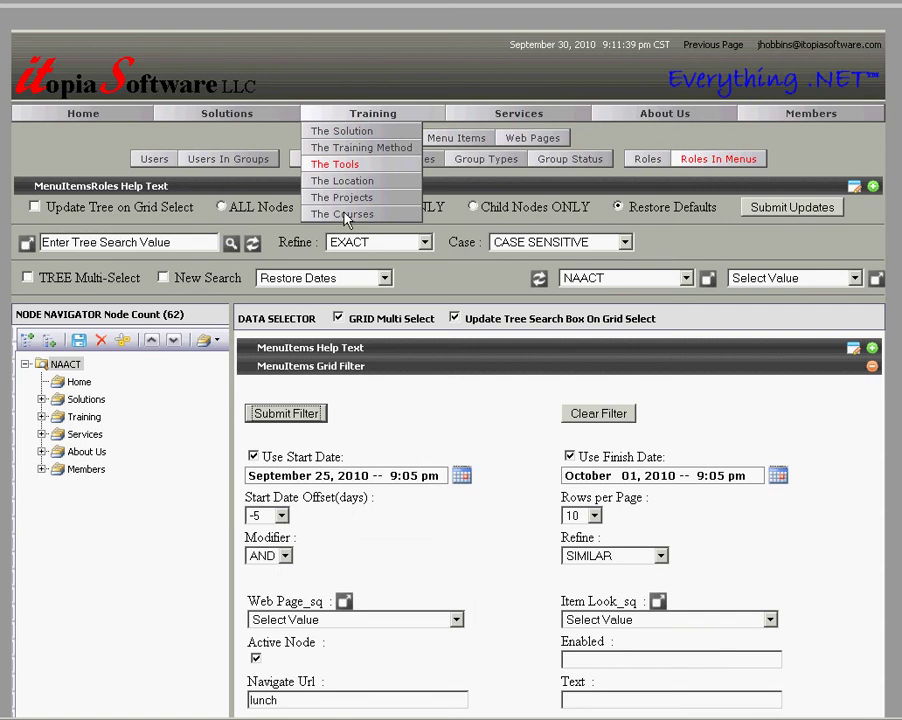
mouse_move(345, 217)
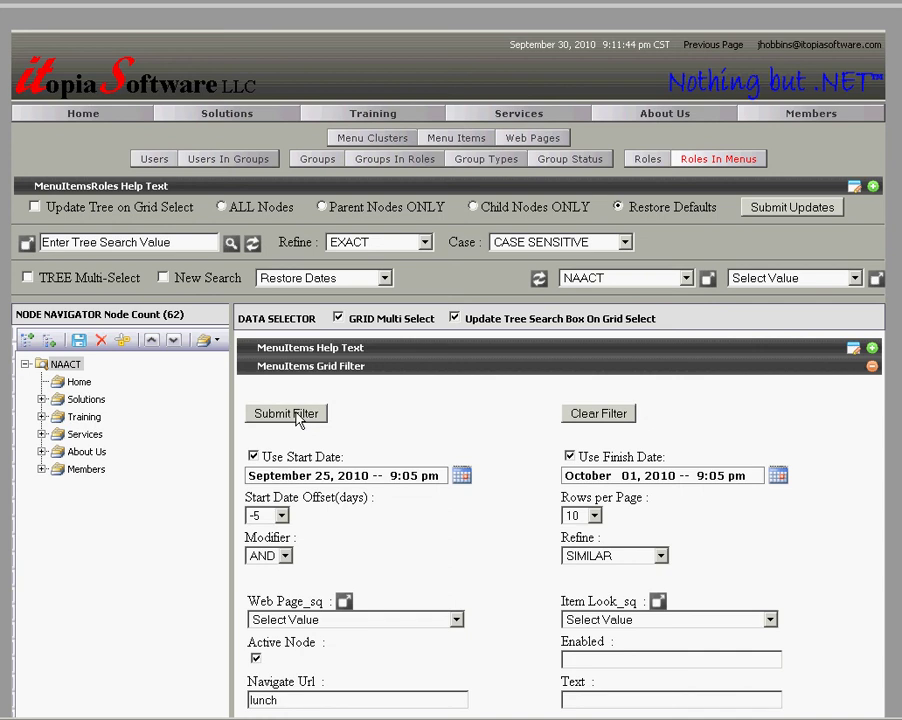
Step: Check the "lunch" Navigate Url criterion in the MenuItems grid filter and collapse the filter
left_click_drag(240, 700, 447, 599)
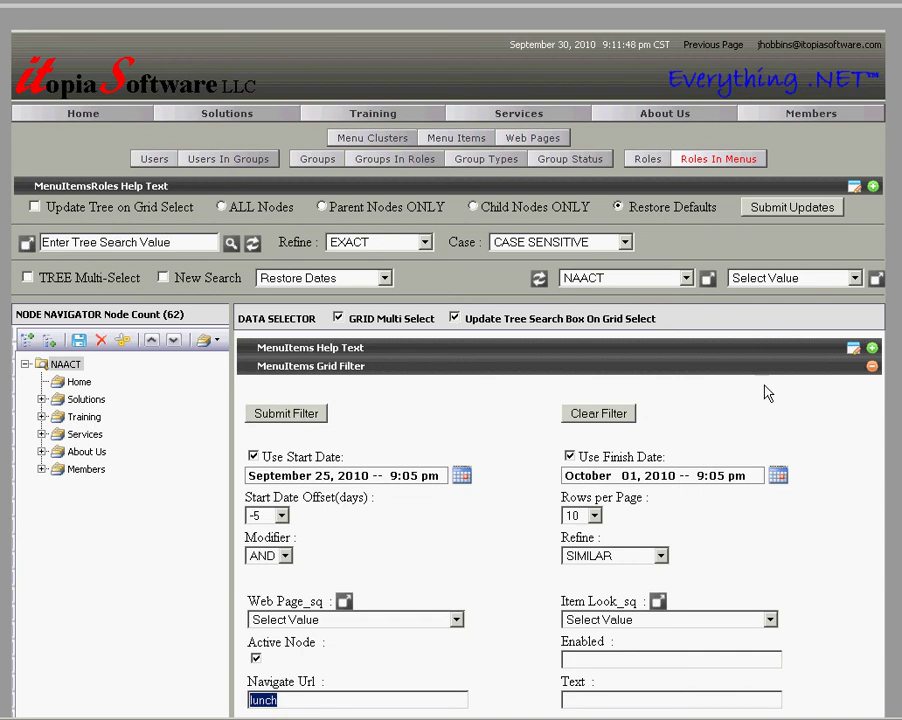
left_click(873, 369)
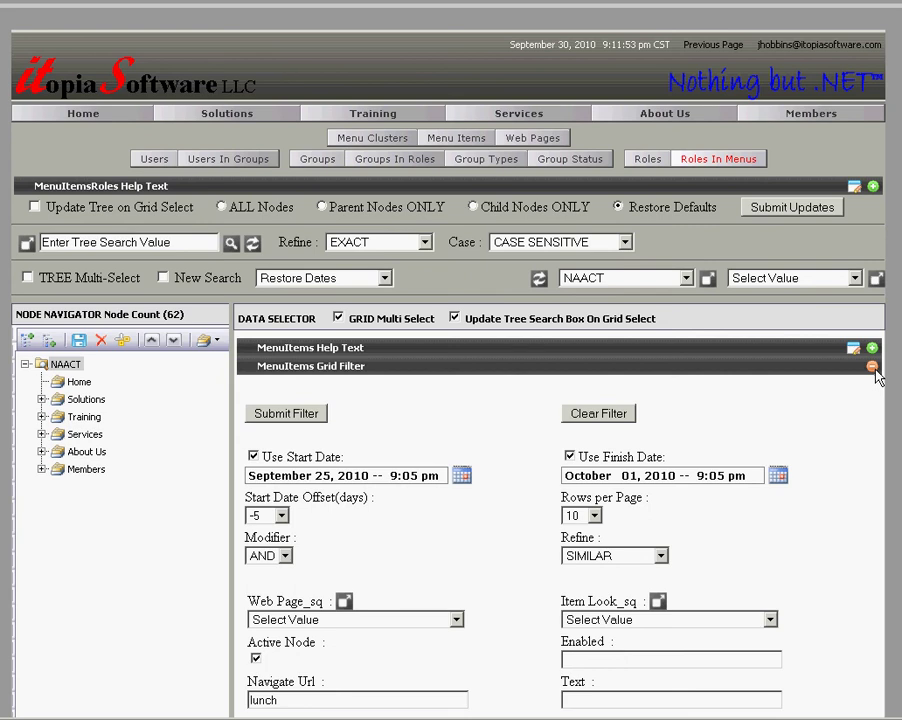
left_click(873, 368)
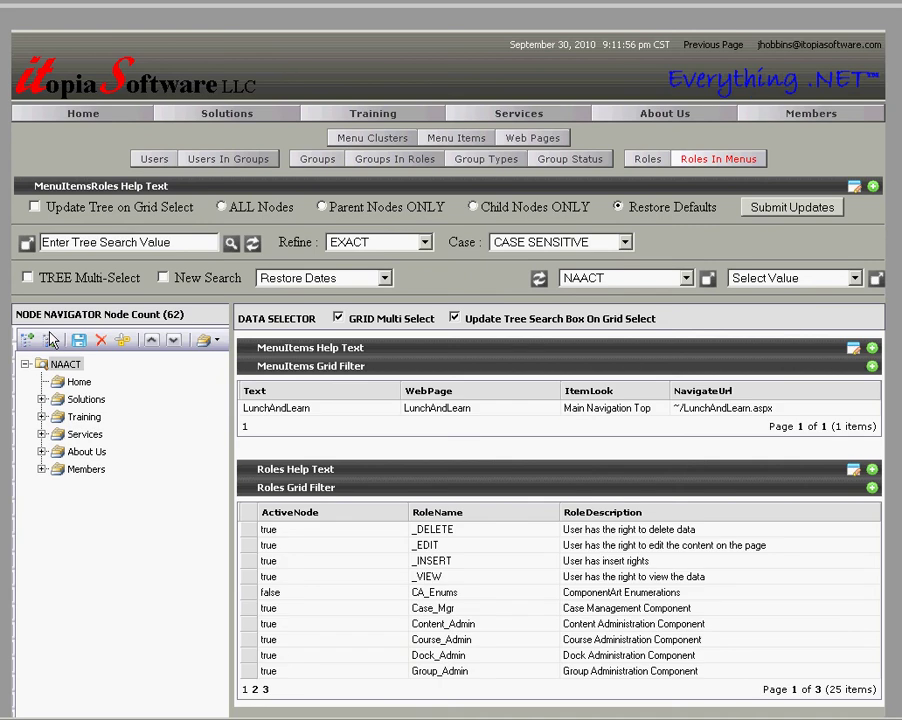
Step: Add a child node under Training in the NAACT menu tree and move it up to the first position
left_click(42, 417)
left_click(58, 420)
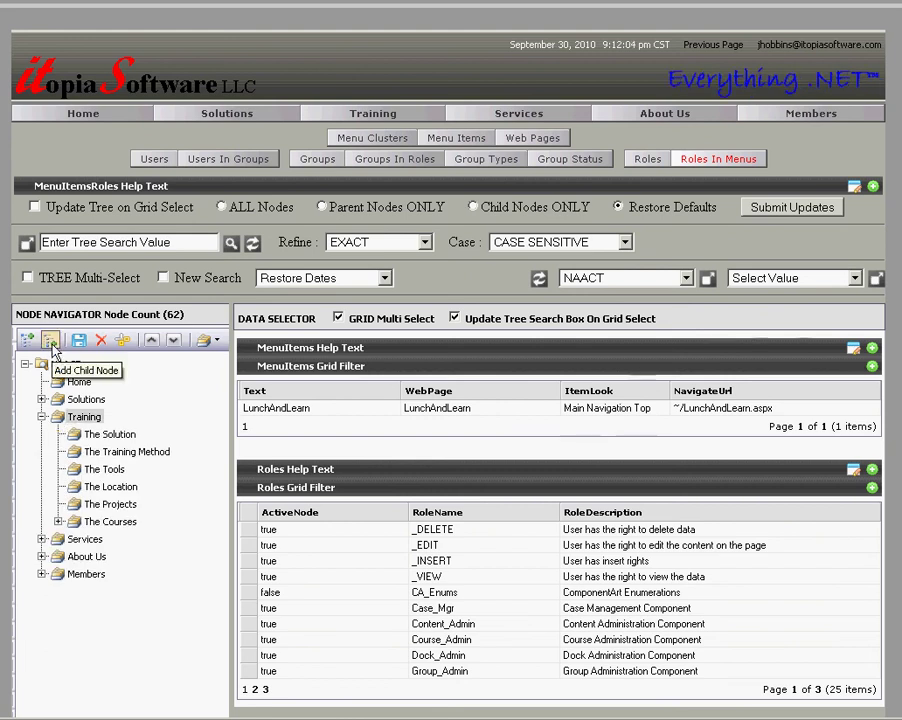
left_click(153, 341)
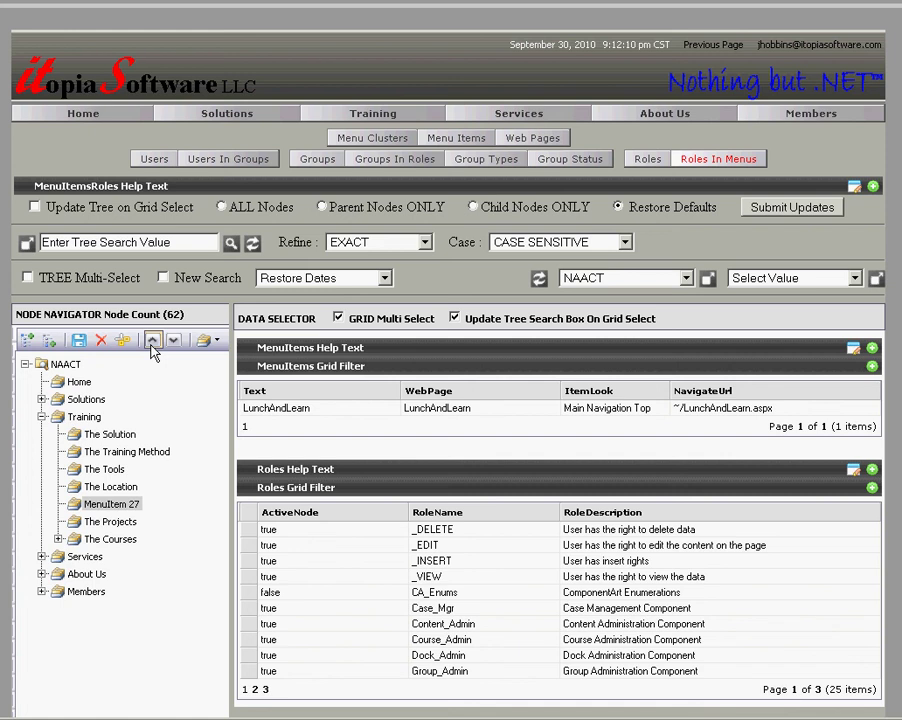
left_click(153, 343)
left_click(153, 343)
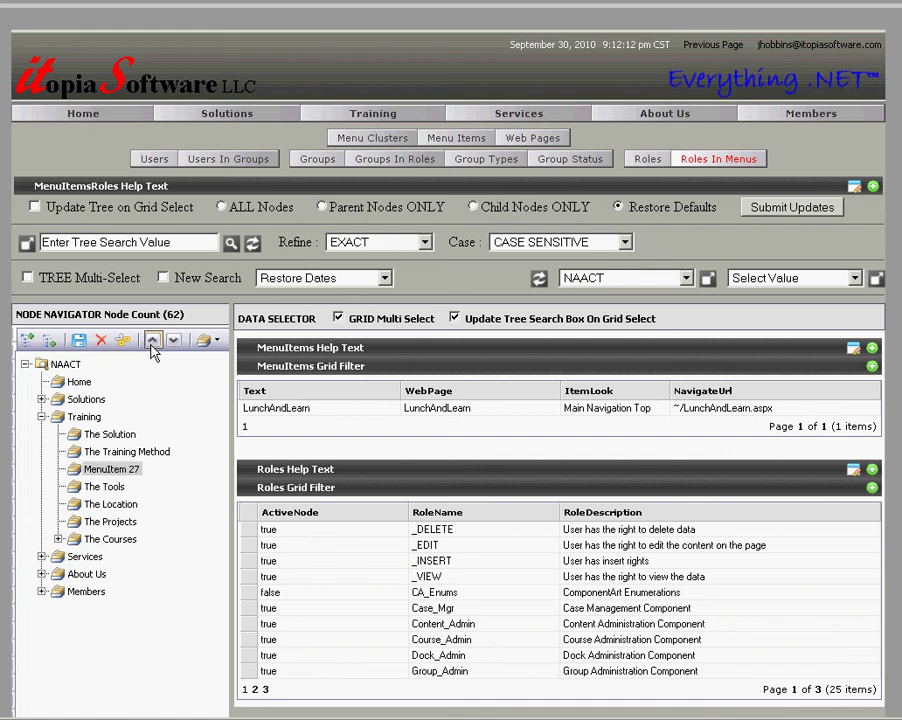
left_click(153, 343)
left_click(153, 343)
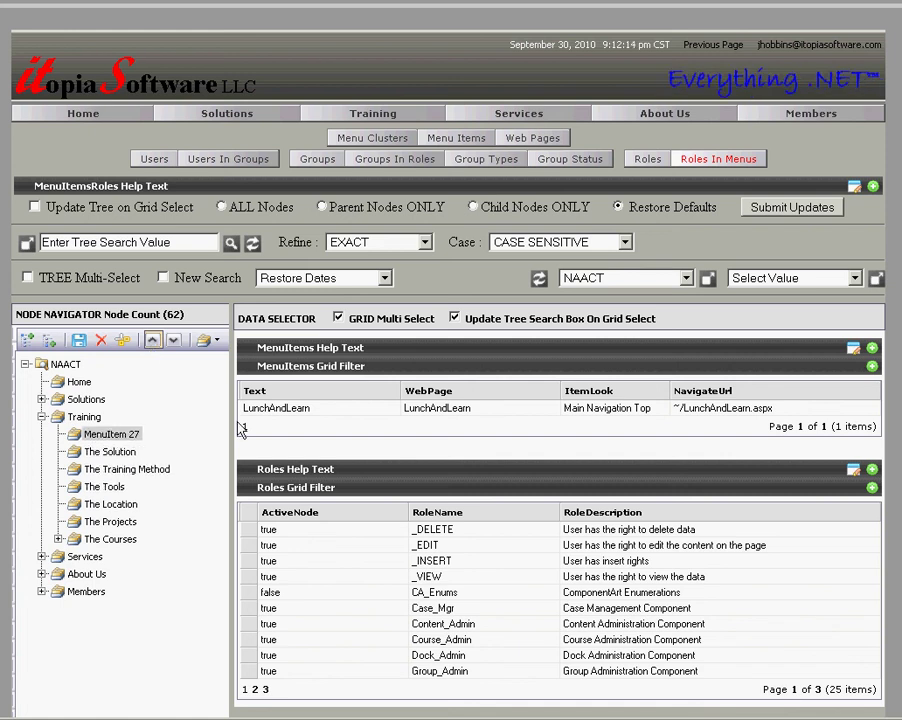
Step: Assign the LunchAndLearn menu item to the new Training child node, updating this node only, and submit the updates
left_click(250, 408)
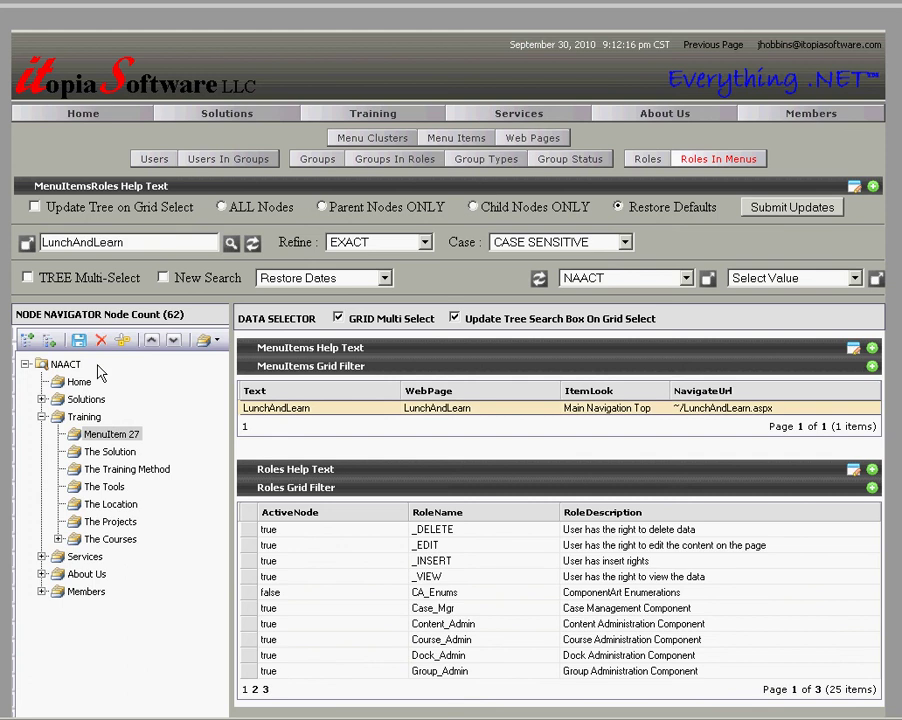
left_click(79, 340)
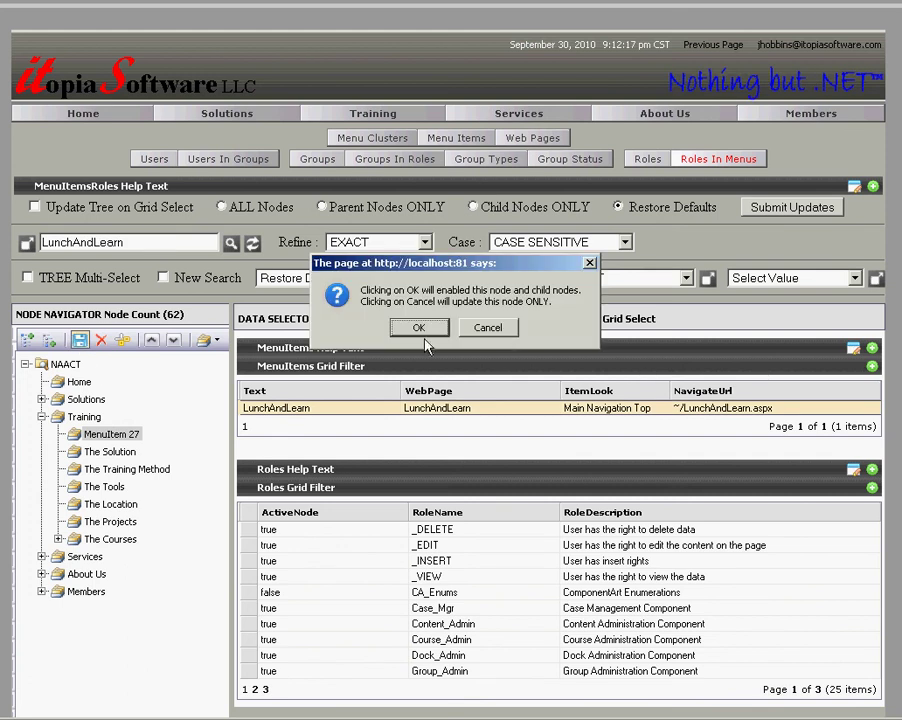
left_click(488, 328)
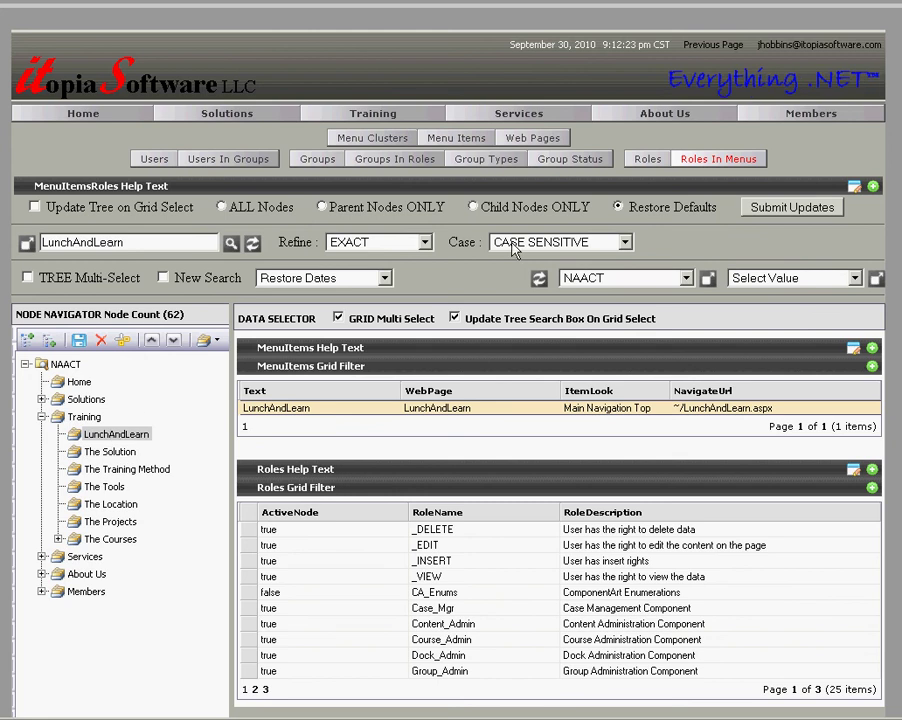
left_click(767, 212)
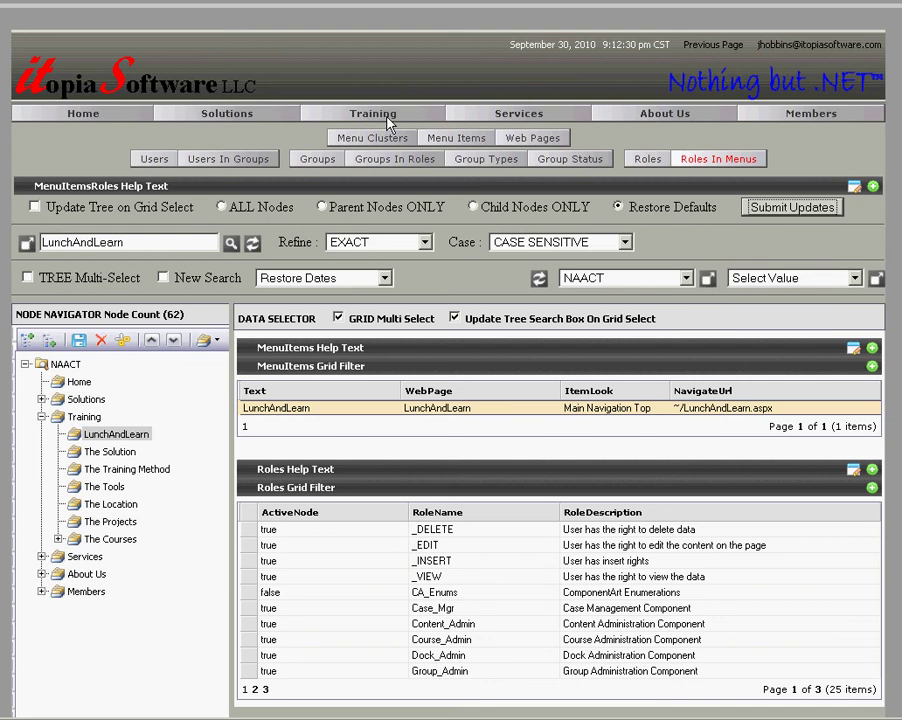
Step: Open the all-items page of the Lunch and Learn section and highlight its EMPTY CONTENT placeholder text
mouse_move(389, 124)
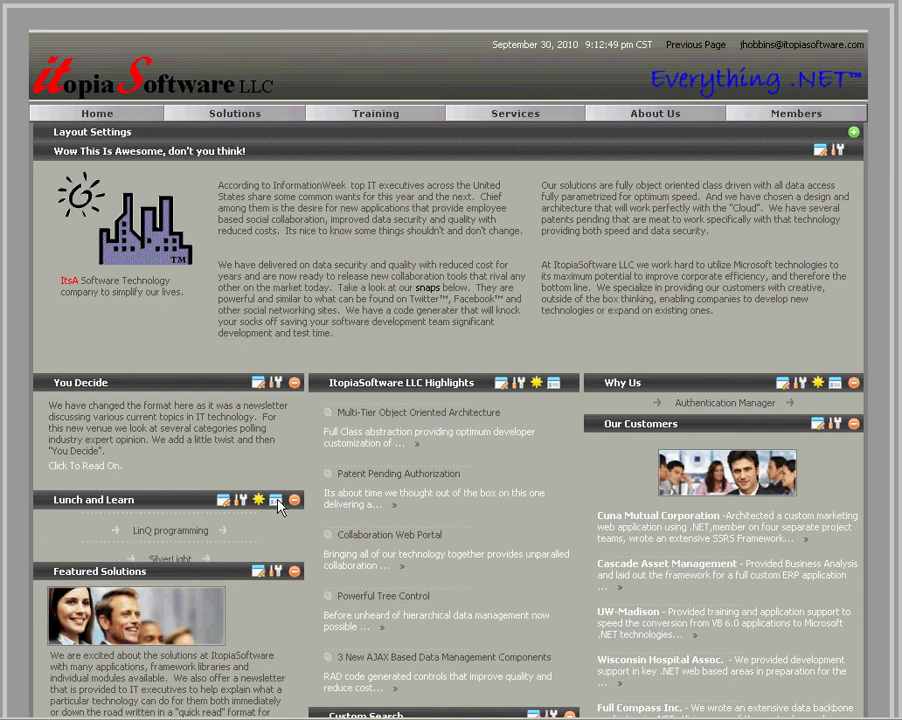
left_click(277, 499)
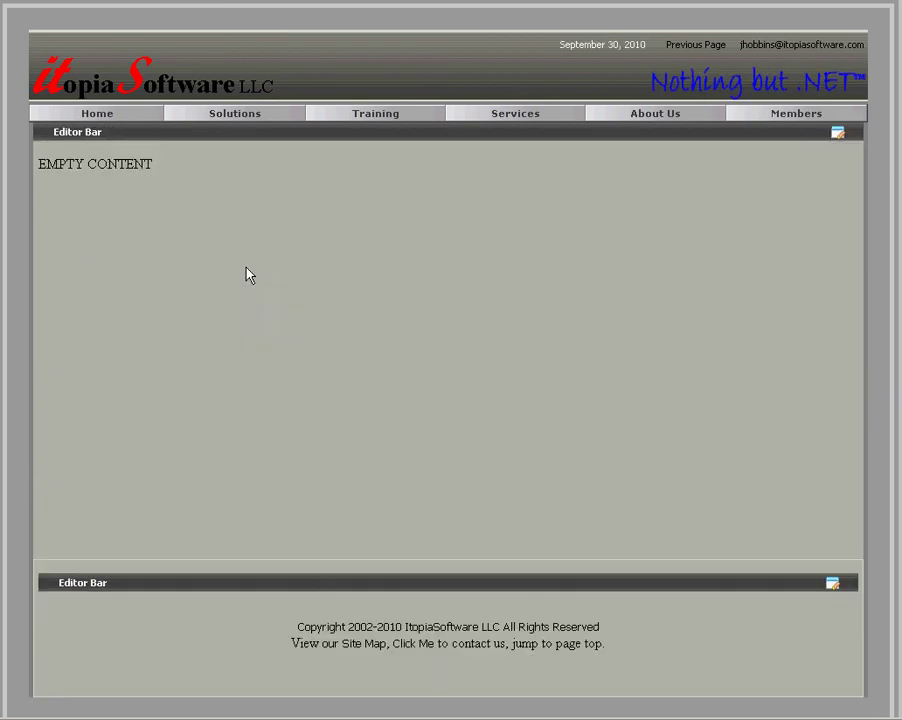
triple_click(50, 172)
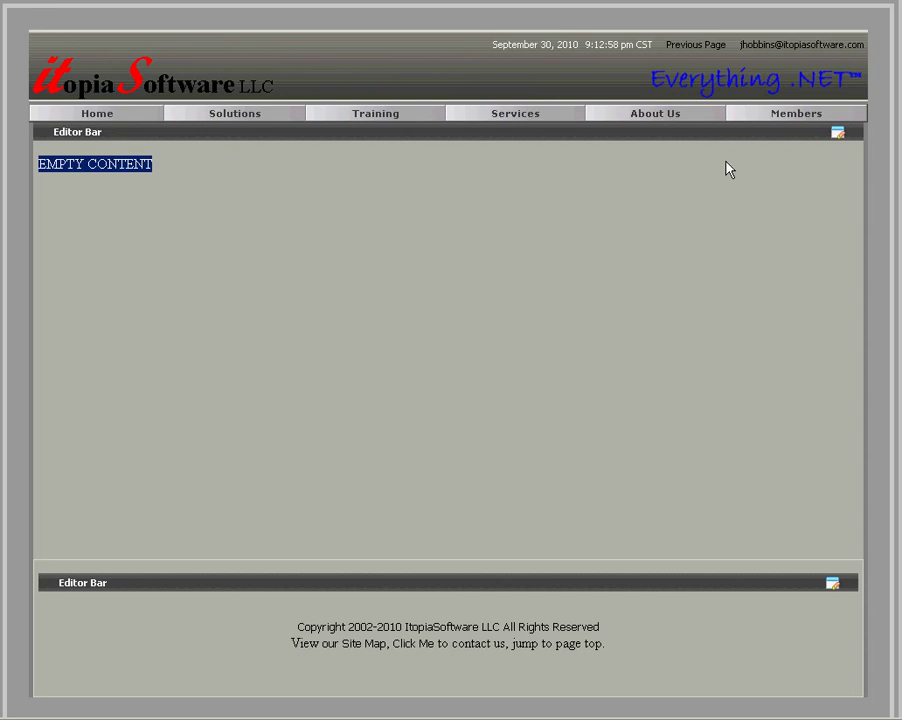
Step: Open the LunchAndLearn page content for editing, color the EMPTY CONTENT text red, save it and preview the page
left_click(839, 137)
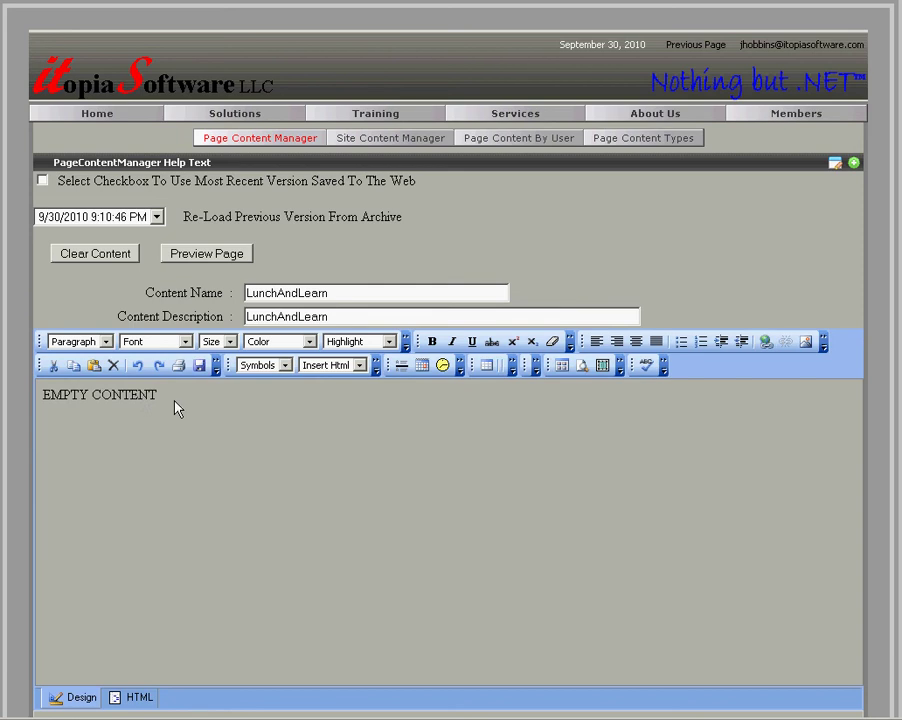
triple_click(145, 396)
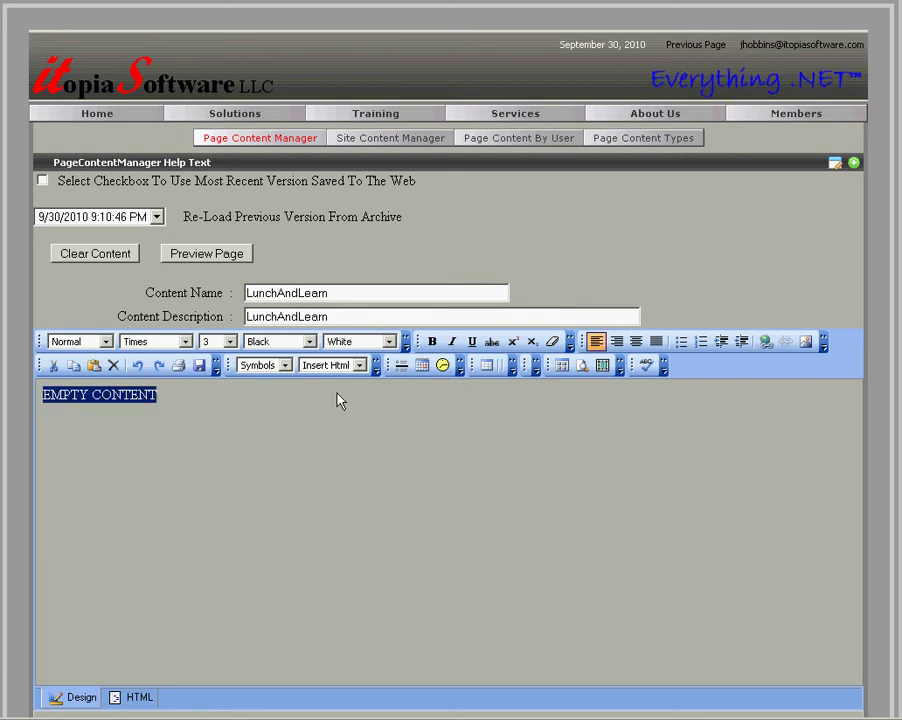
left_click(309, 343)
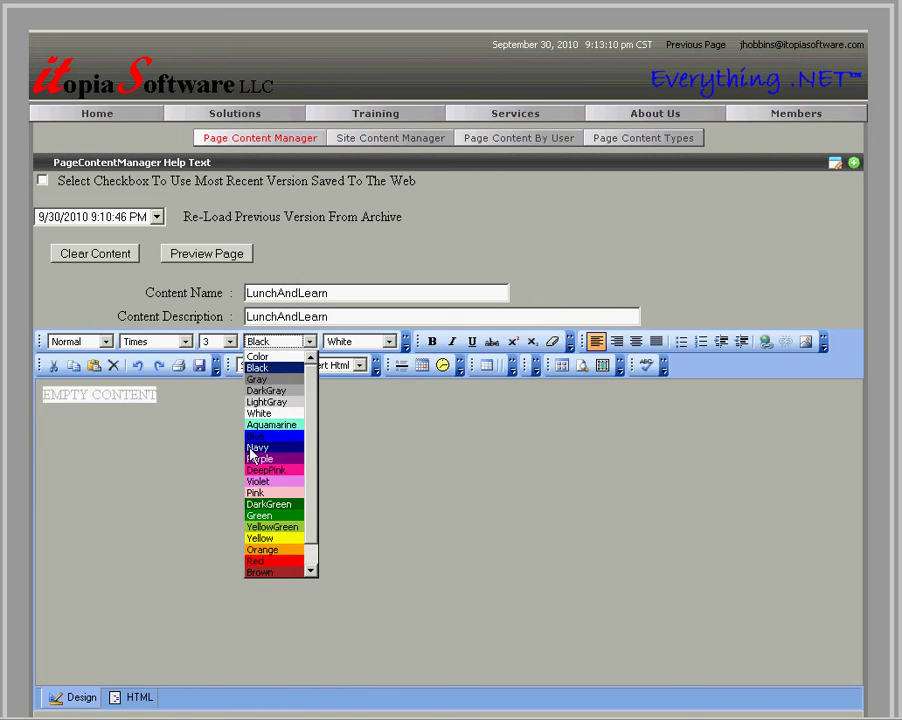
left_click(268, 563)
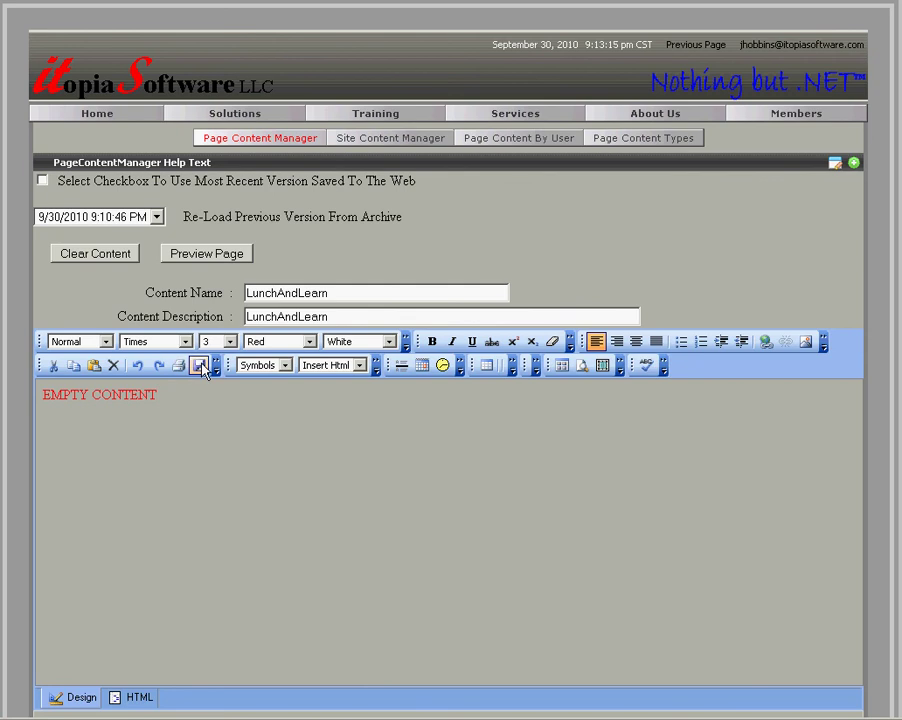
left_click(231, 262)
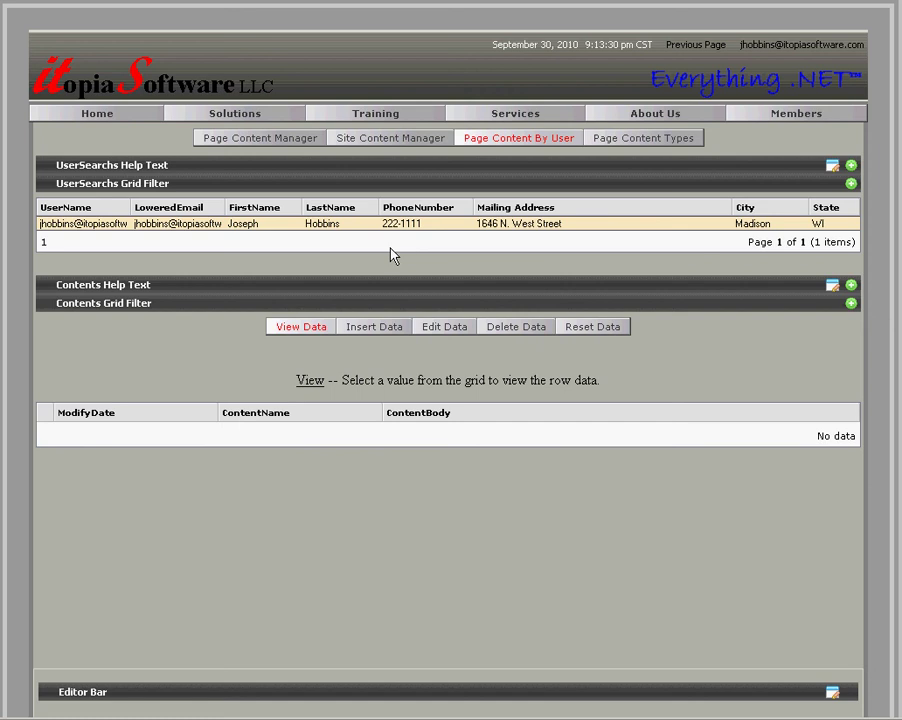
Step: List the saved contents by user and view the details of the LunchAndLearn version modified 9/30/2010 9:10:46 PM
left_click(598, 142)
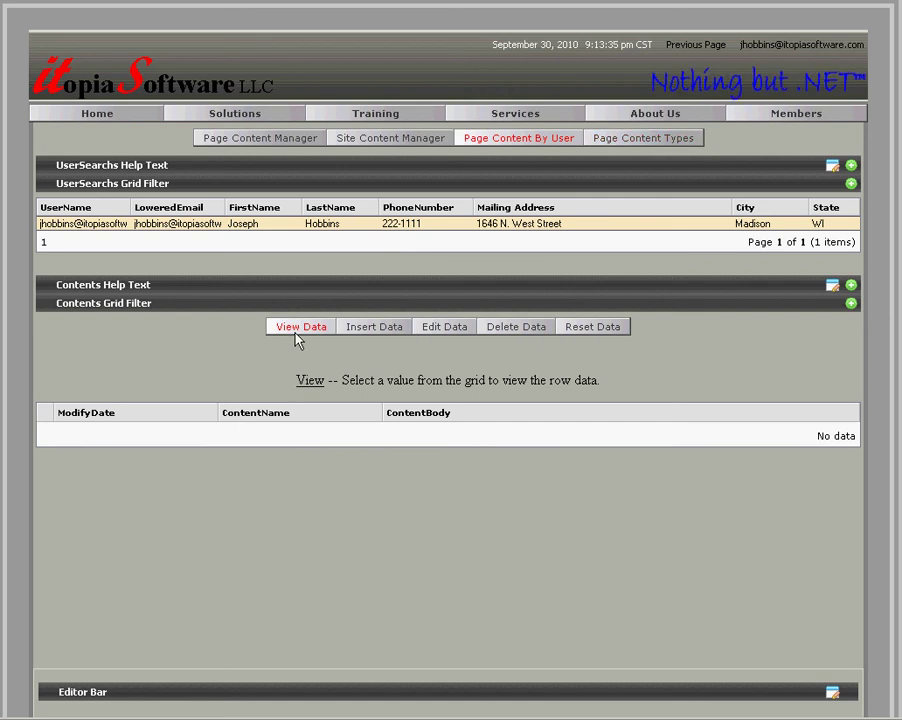
left_click(295, 332)
left_click(295, 334)
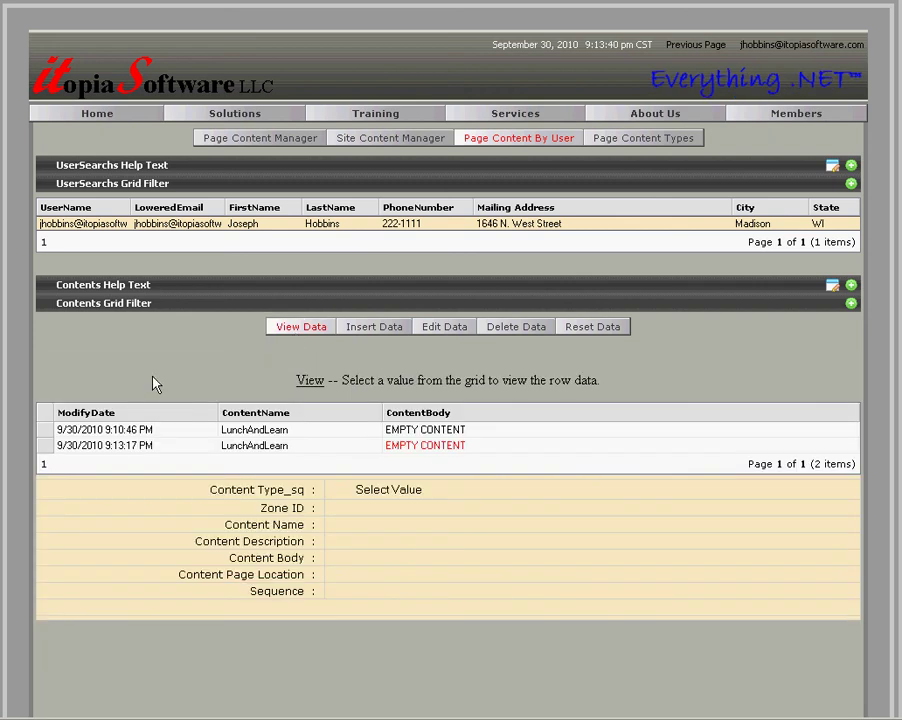
scroll(151, 396, "down", 2)
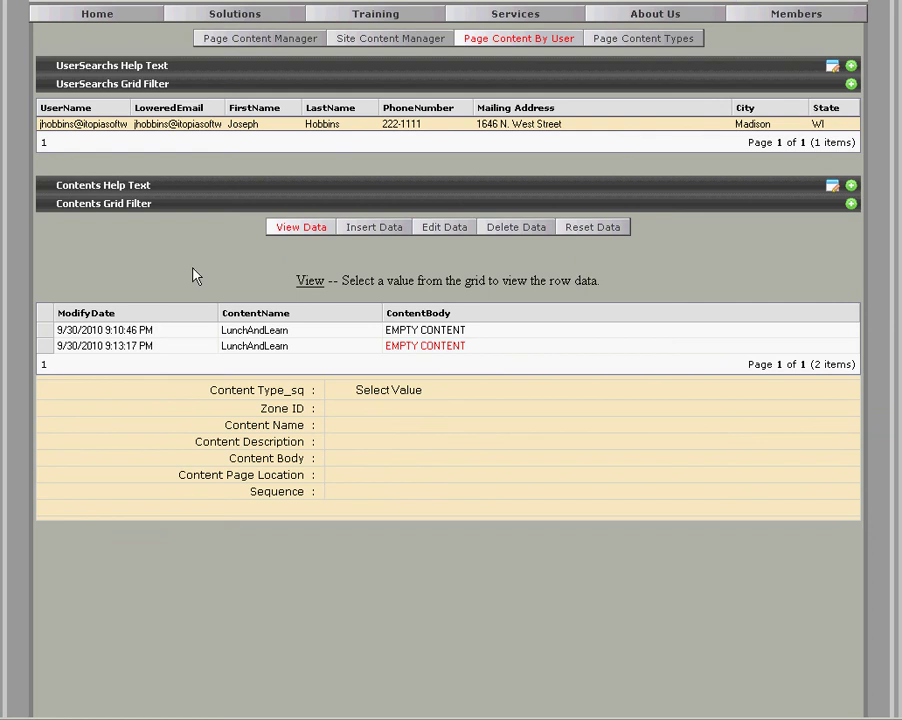
left_click(447, 231)
left_click(175, 333)
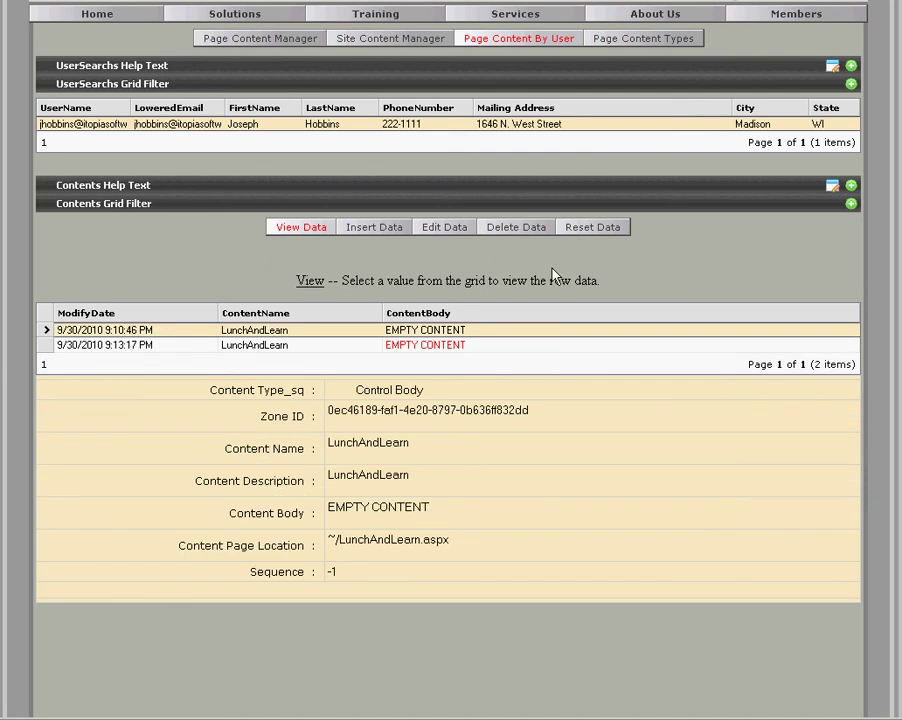
Step: Delete the LunchAndLearn content version modified 9/30/2010 9:10:46 PM from the Contents grid and confirm the deletion
left_click(509, 232)
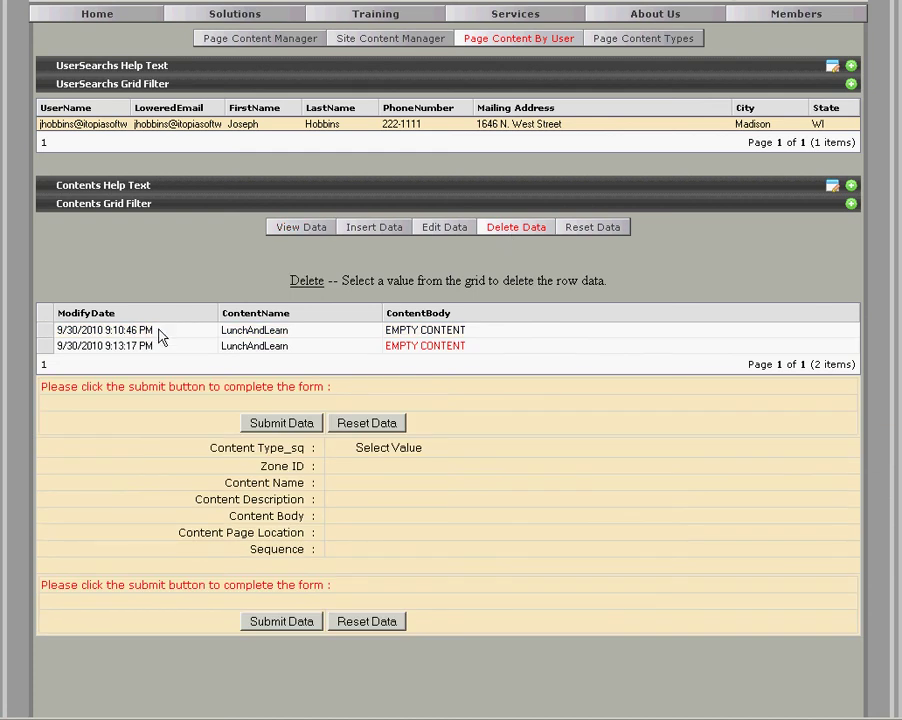
left_click(158, 331)
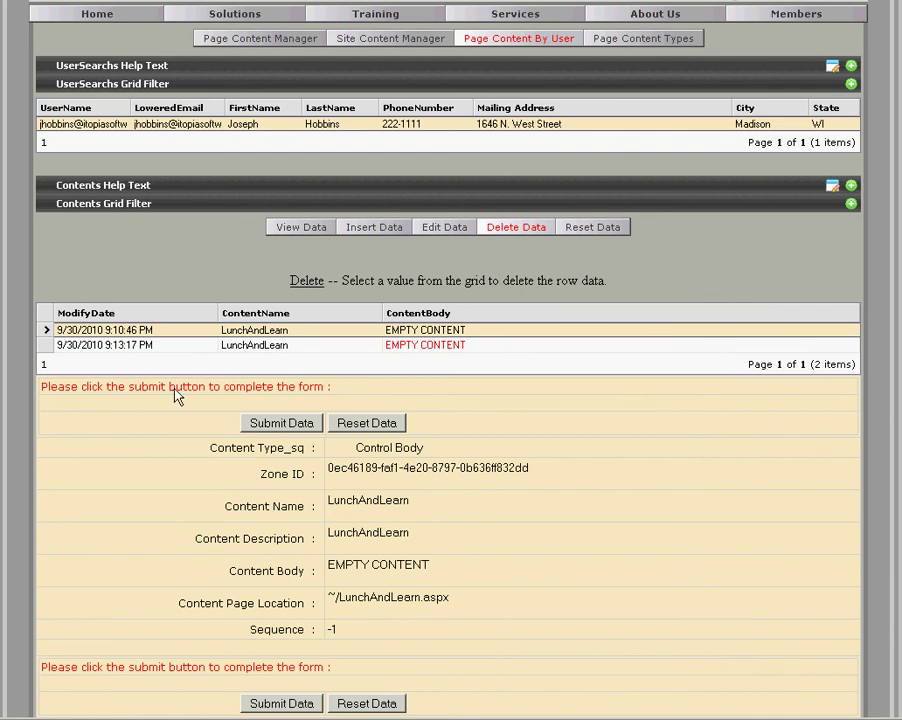
left_click(293, 424)
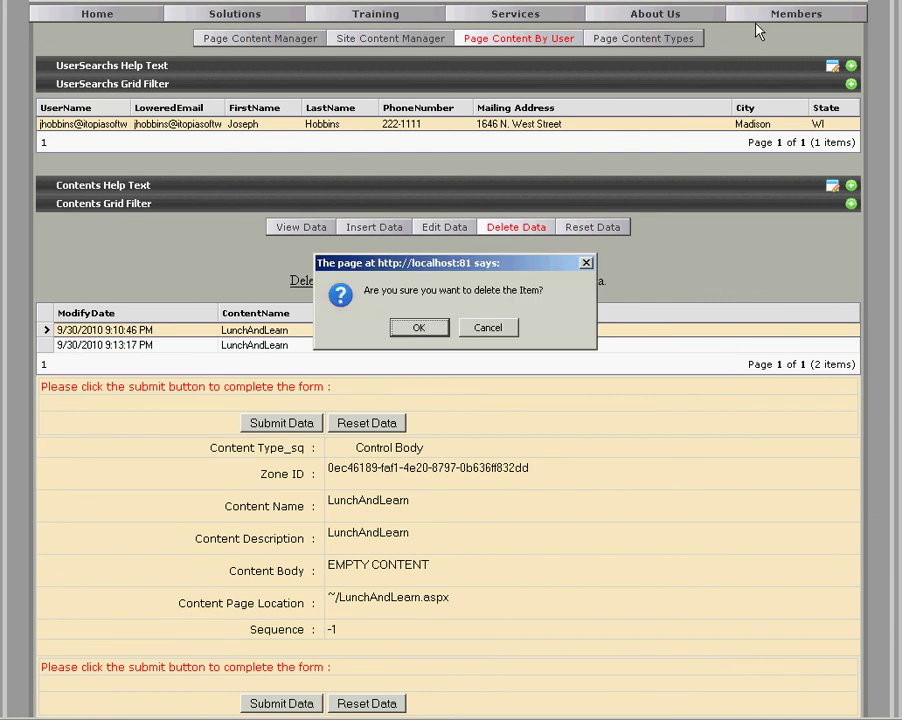
key("Return")
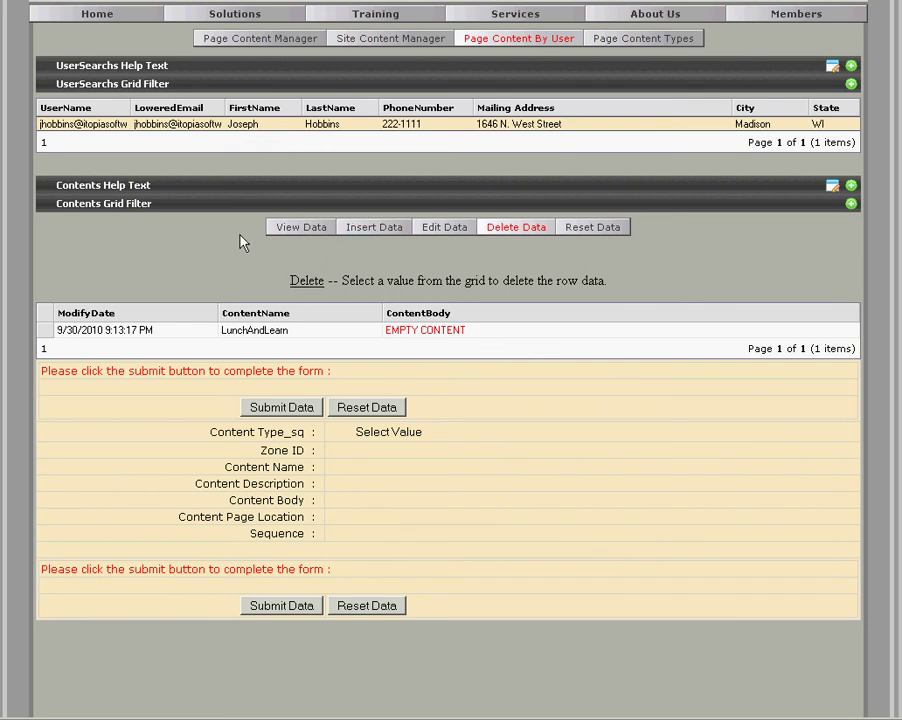
Step: Switch the Contents grid to editing and copy the complete HTML source of the "A Plethora of Products based on .NET" page content
left_click(235, 331)
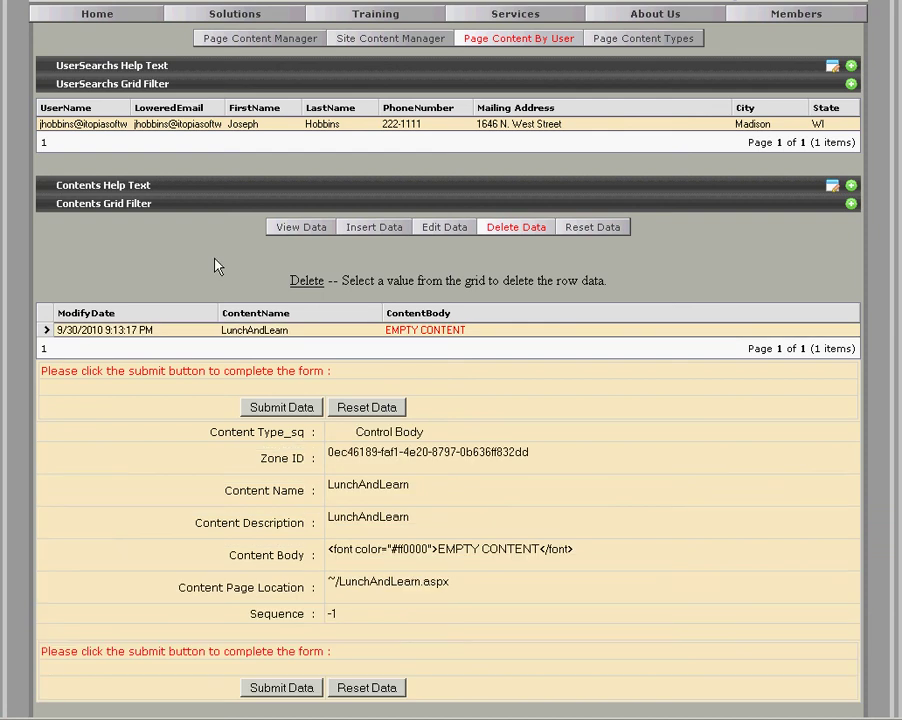
left_click(440, 227)
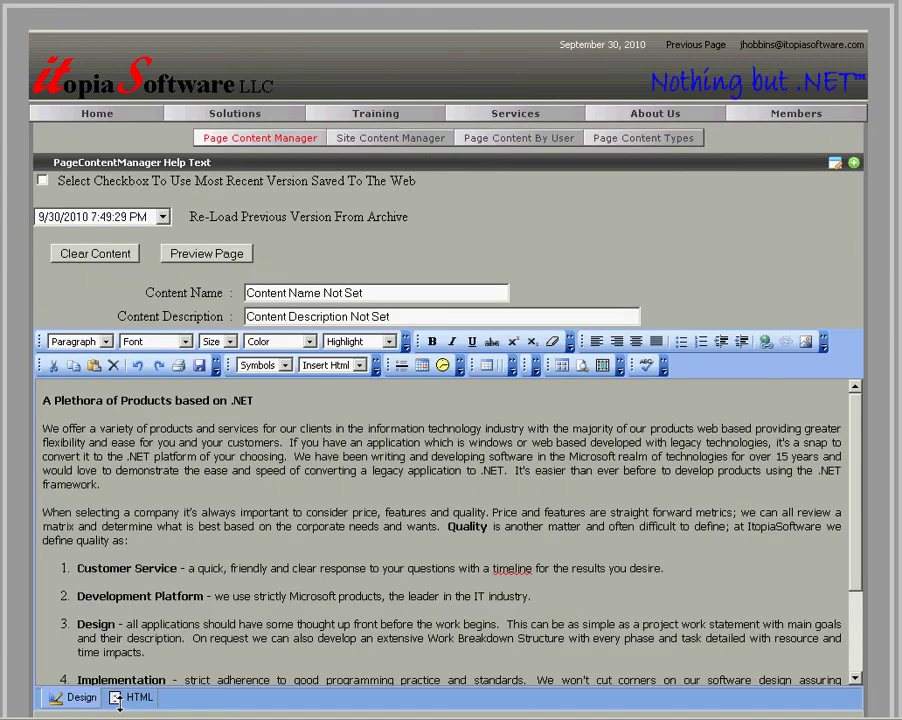
left_click(117, 699)
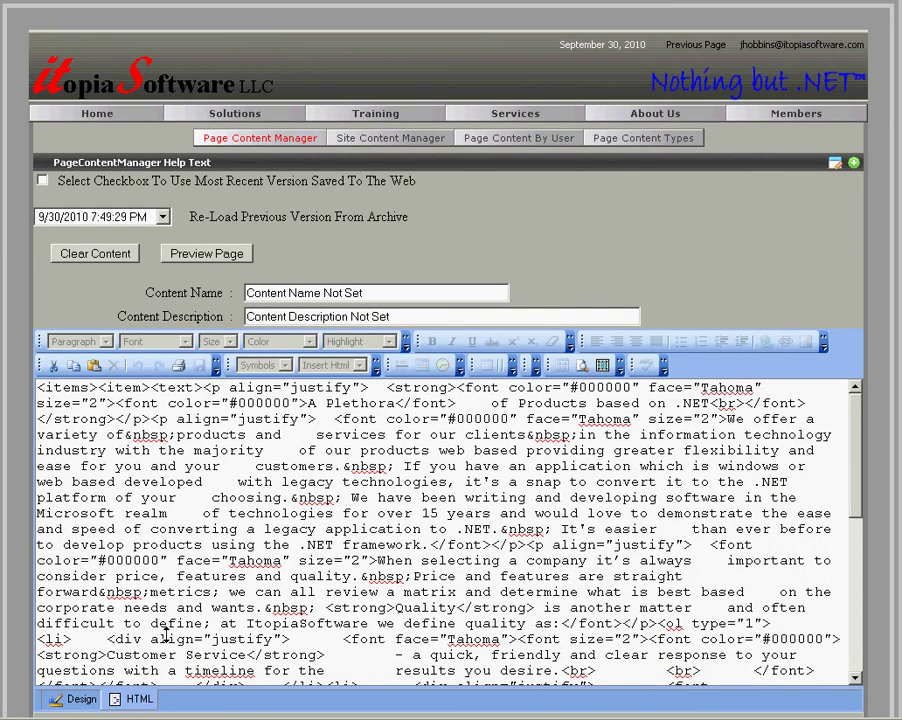
key("ctrl+a")
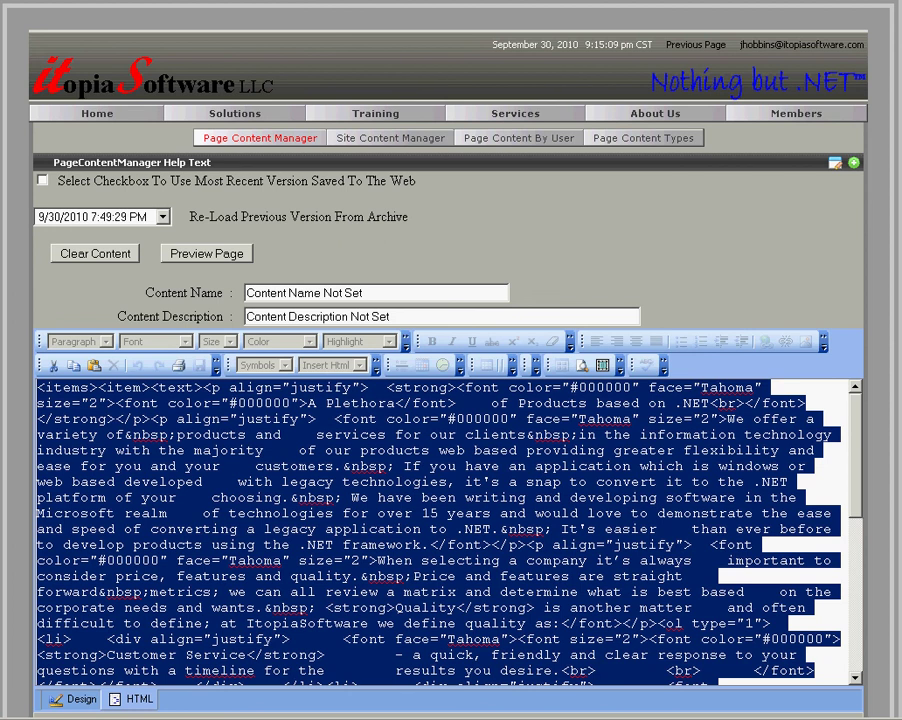
key("Right")
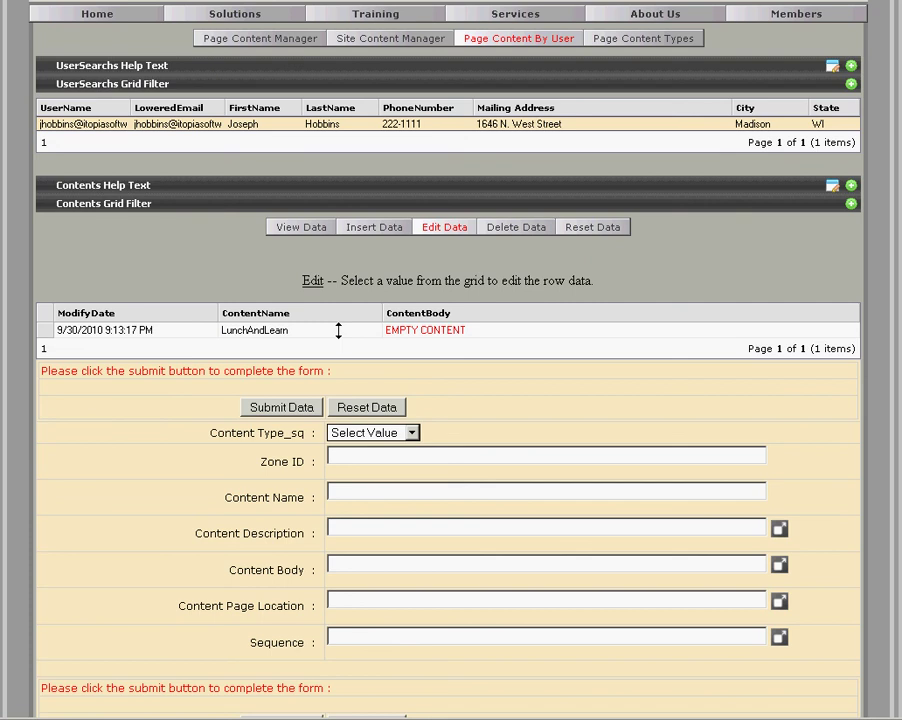
Step: Open the Content Body of the remaining LunchAndLearn record and replace its HTML source with the copied products page HTML
left_click(338, 331)
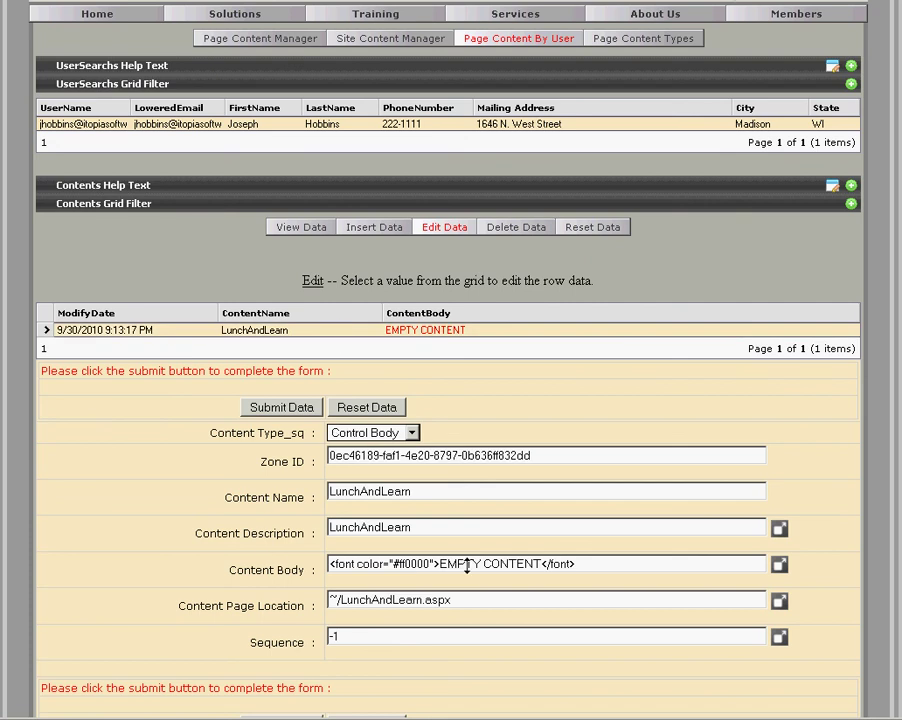
left_click(780, 566)
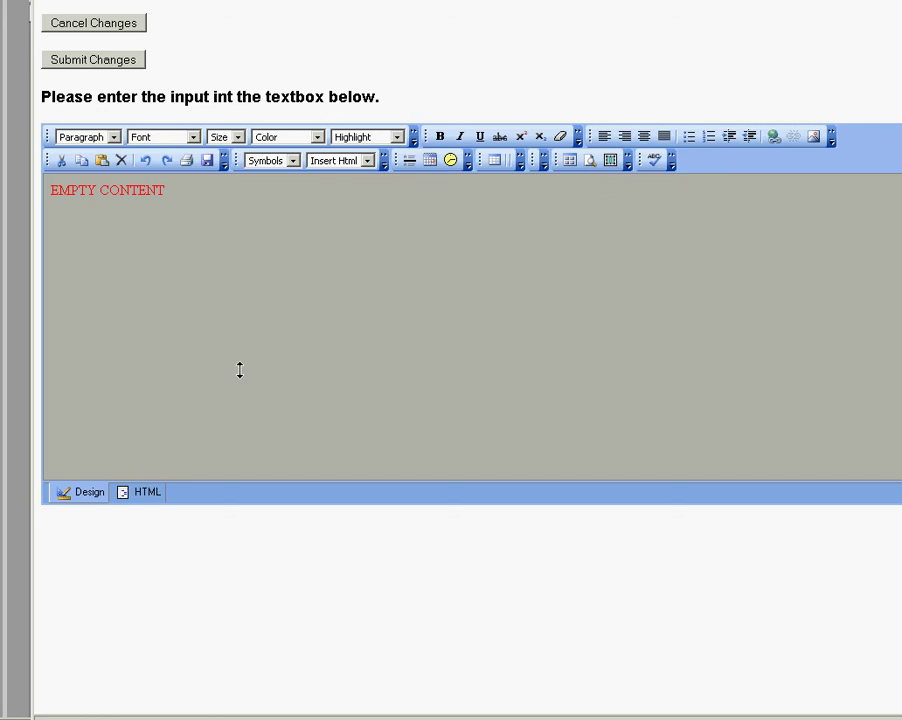
left_click(152, 490)
left_click(415, 190)
key("ctrl+a")
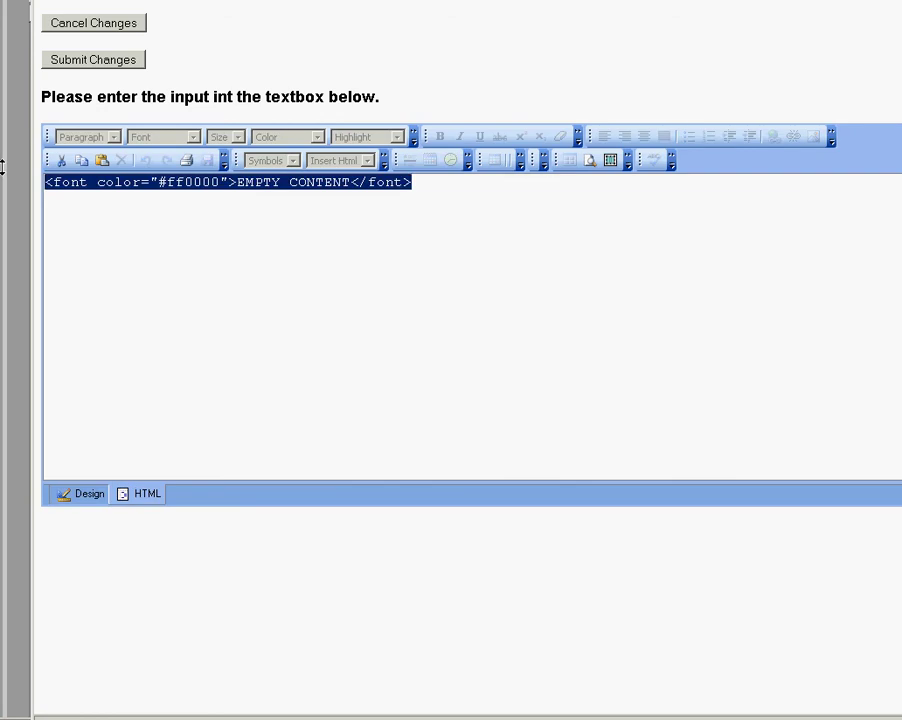
key("ctrl+v")
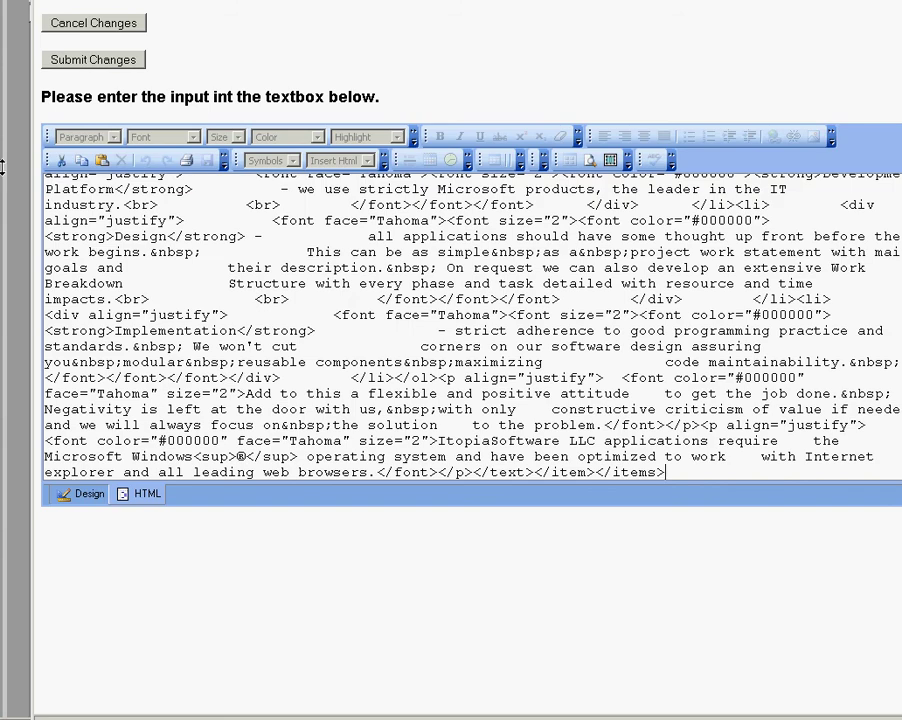
left_click(78, 493)
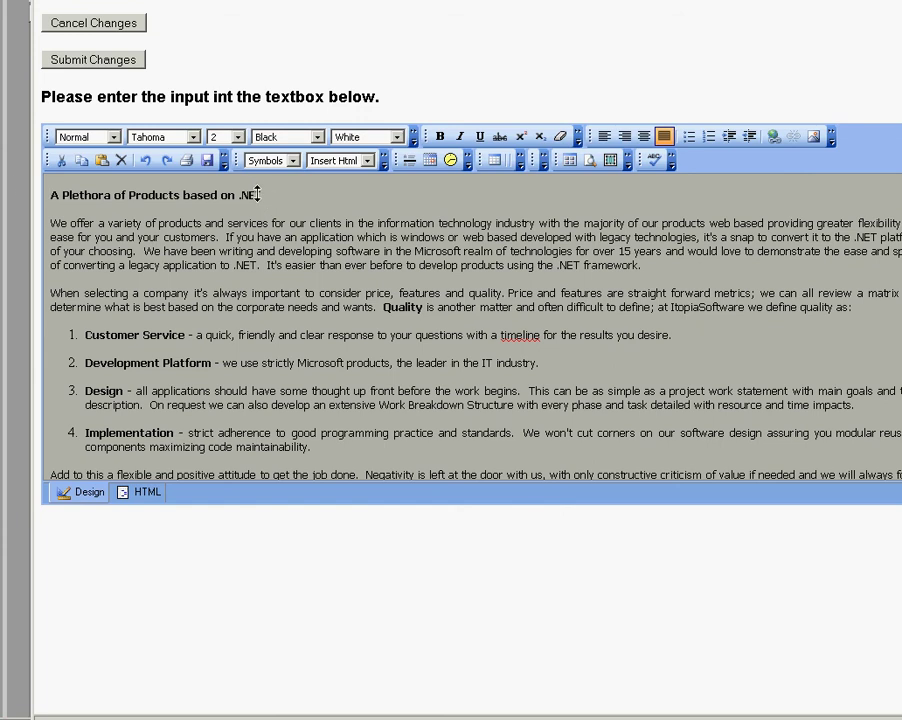
Step: Replace the "A Plethora of Products based on .NET" heading with "Lunch And Learn"
left_click_drag(256, 191, 7, 186)
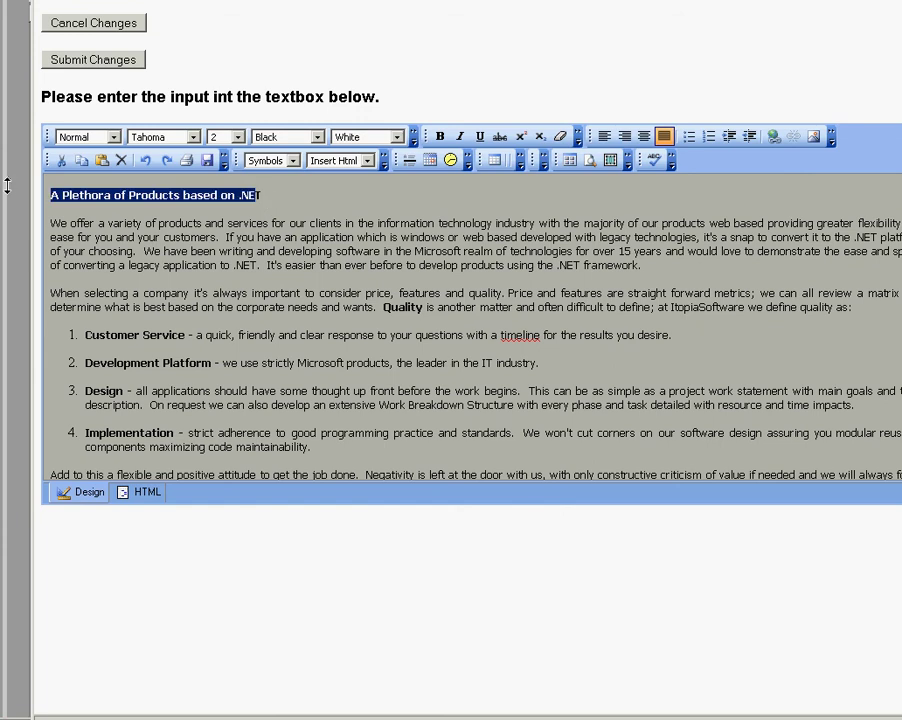
key("Delete")
type("Lucn")
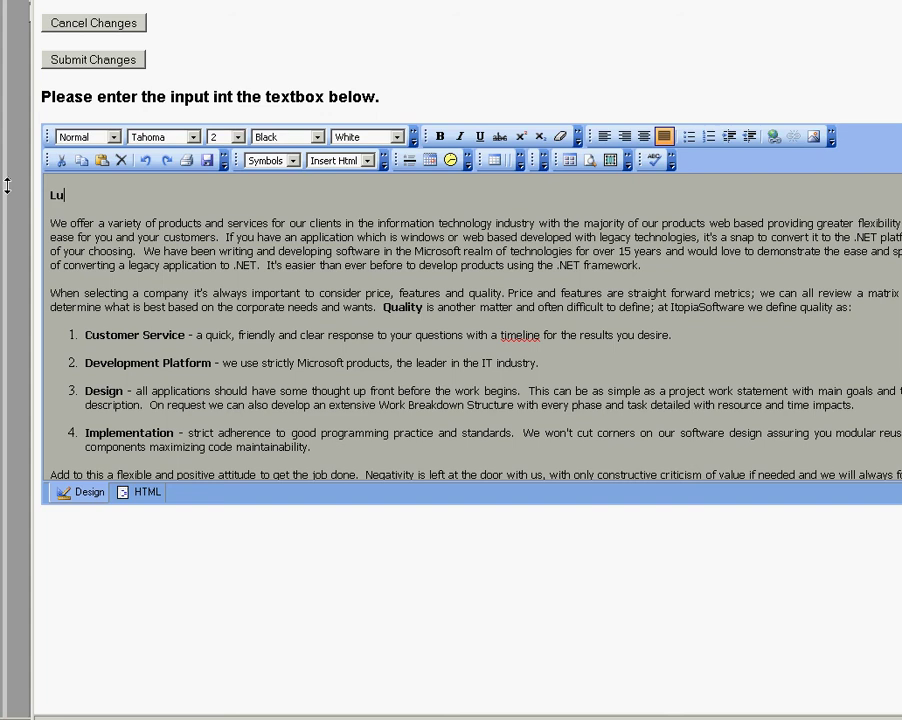
key("BackSpace")
key("BackSpace")
type("nch And Learn")
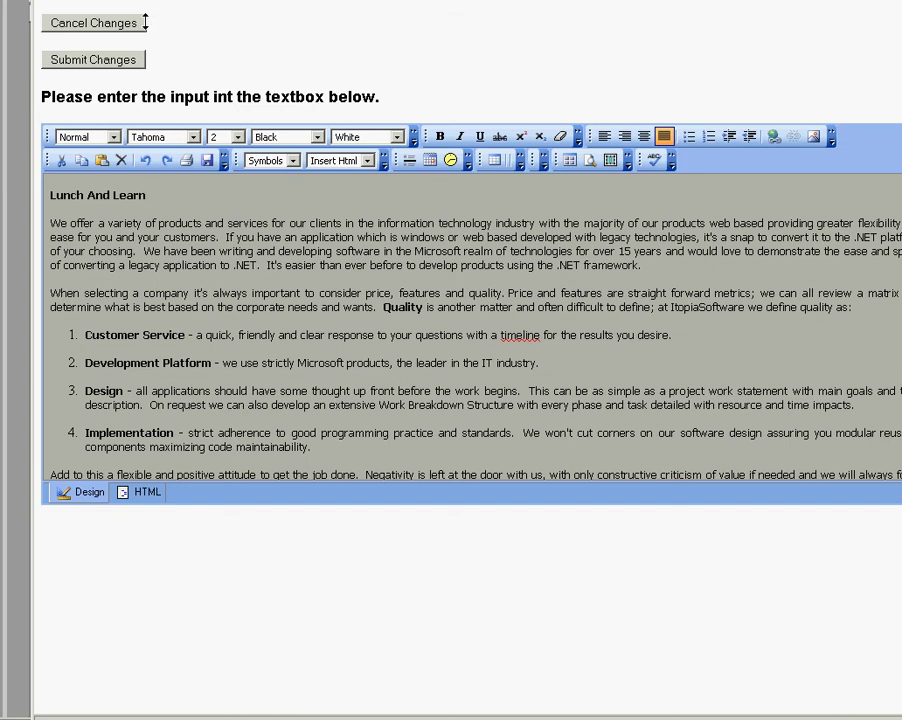
Step: Submit the edited Content Body and the LunchAndLearn record, and reload the LunchAndLearn page from the Training section
left_click(110, 57)
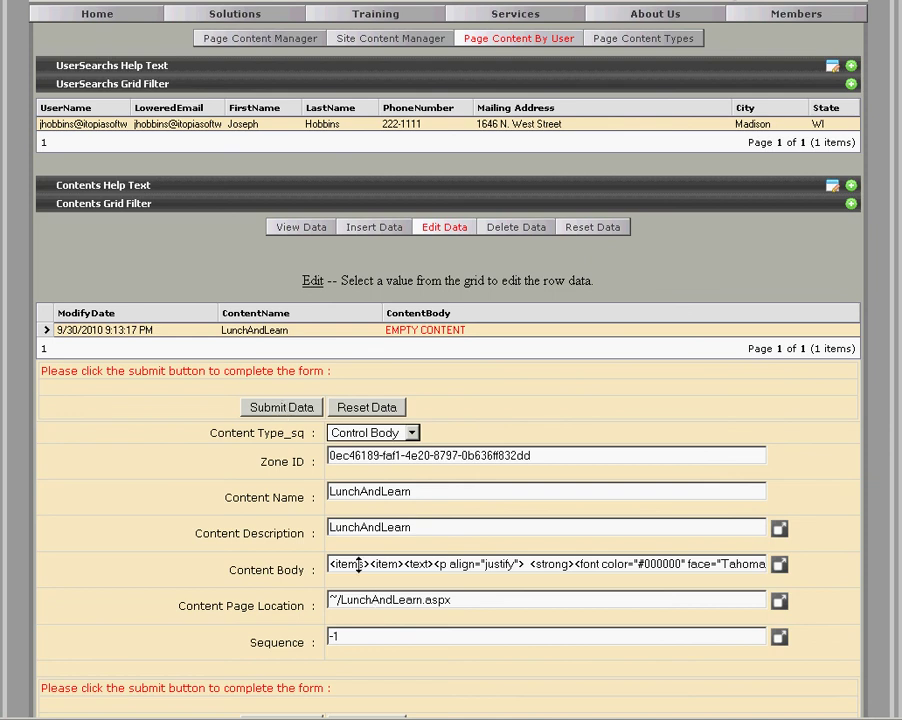
left_click_drag(357, 564, 510, 564)
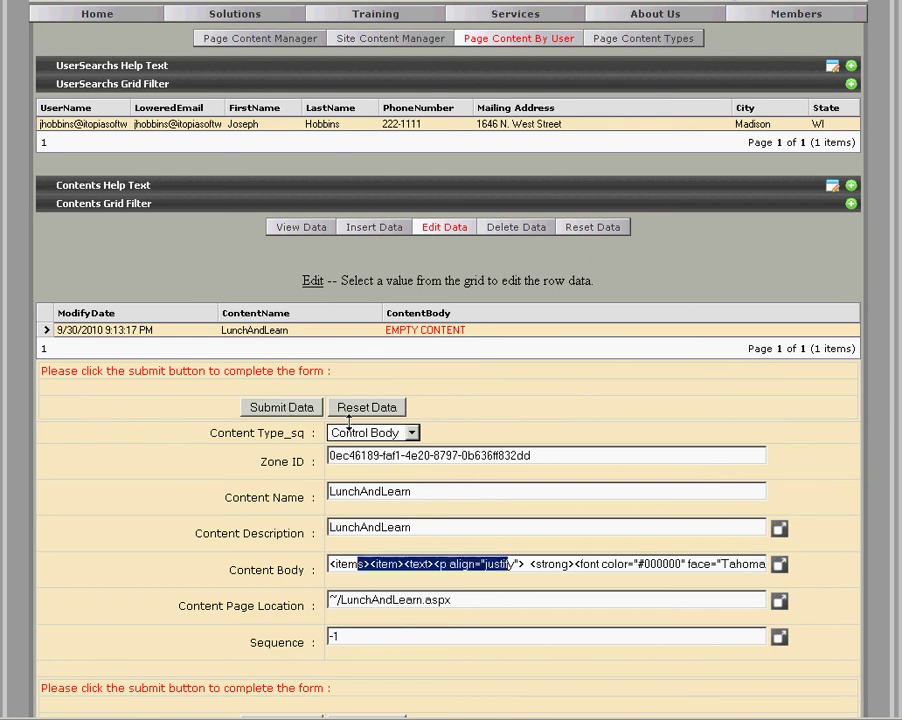
left_click(286, 408)
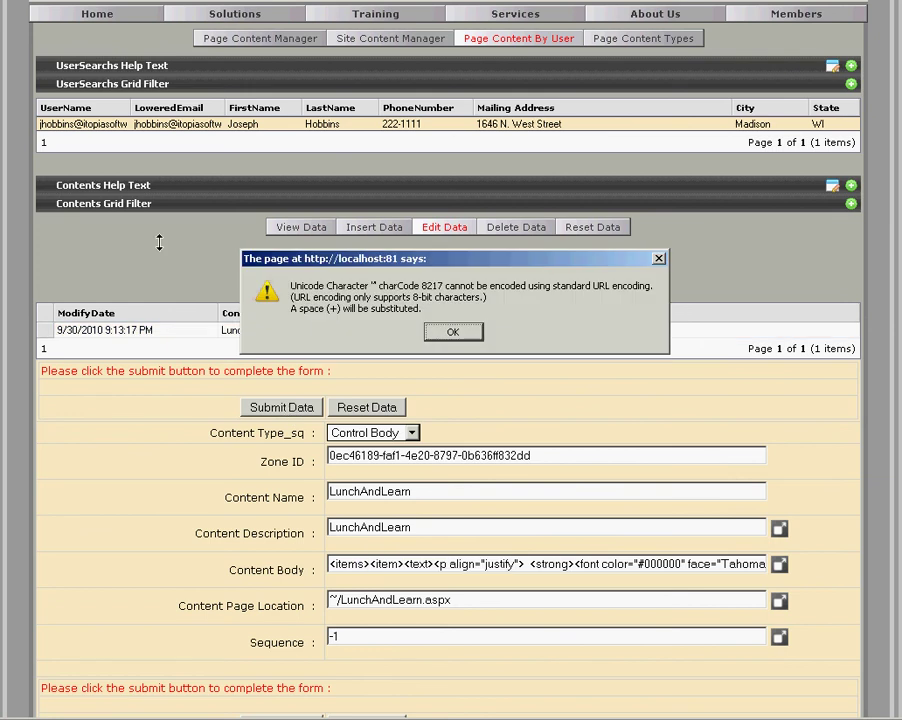
key("Return")
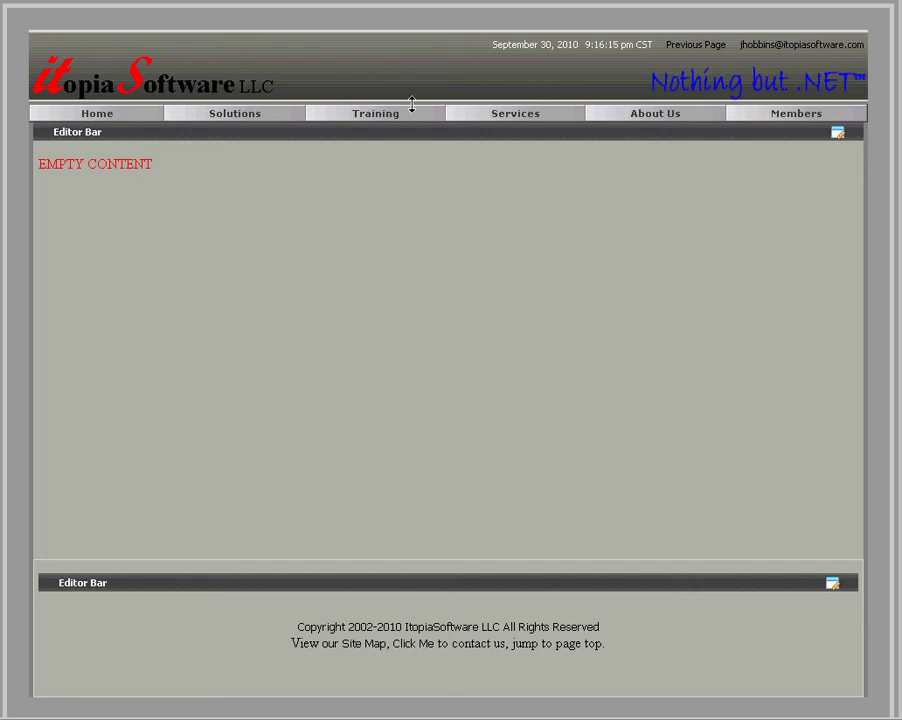
mouse_move(385, 114)
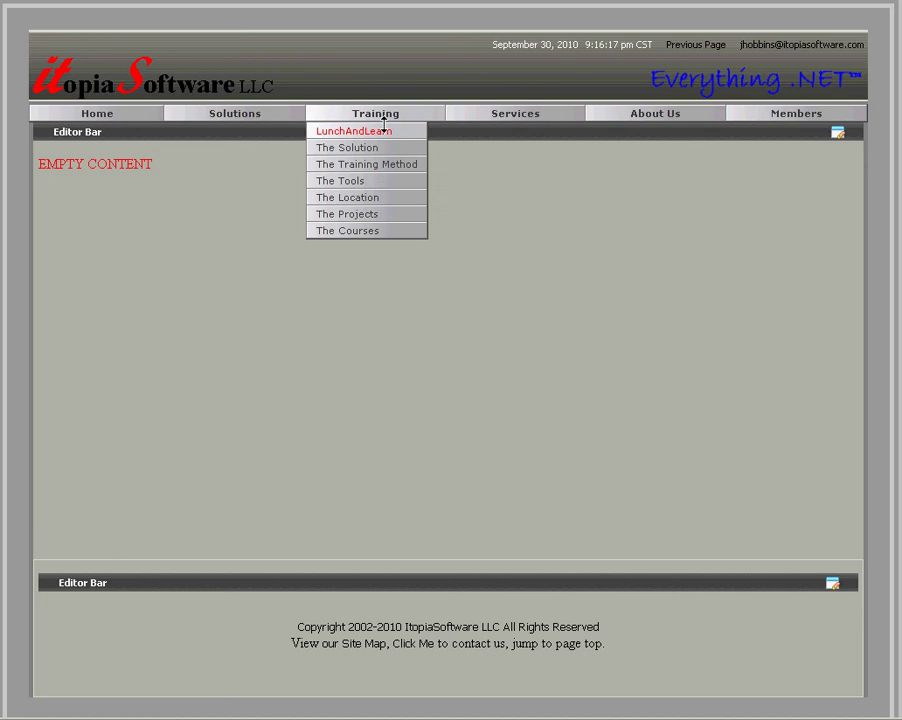
left_click(384, 130)
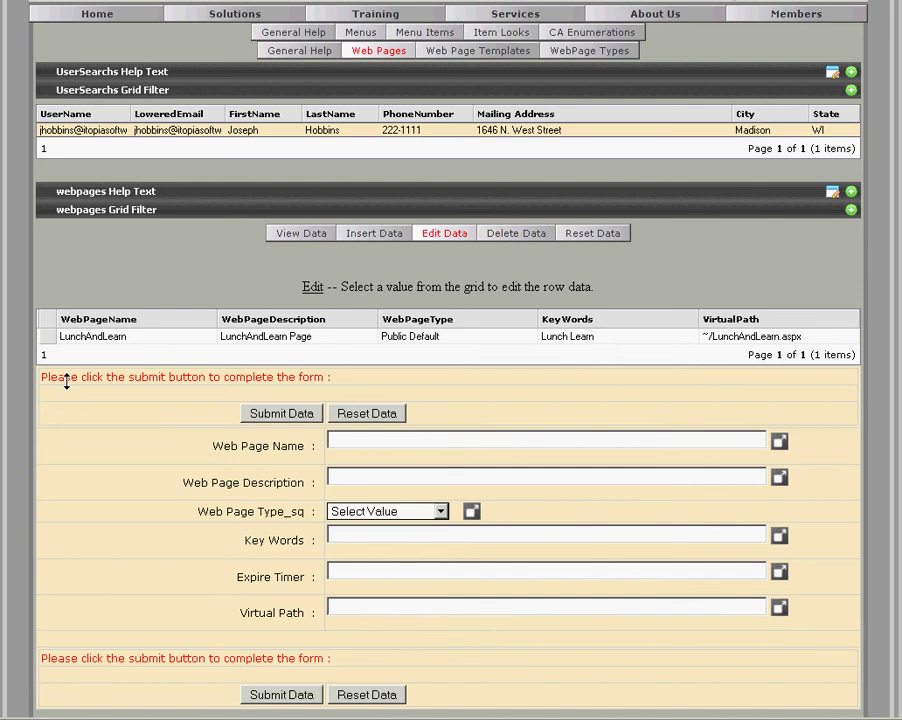
Step: Delete the LunchAndLearn web page record, confirming removal of the page from the site and its entry from the menu items table
left_click(113, 337)
left_click(279, 413)
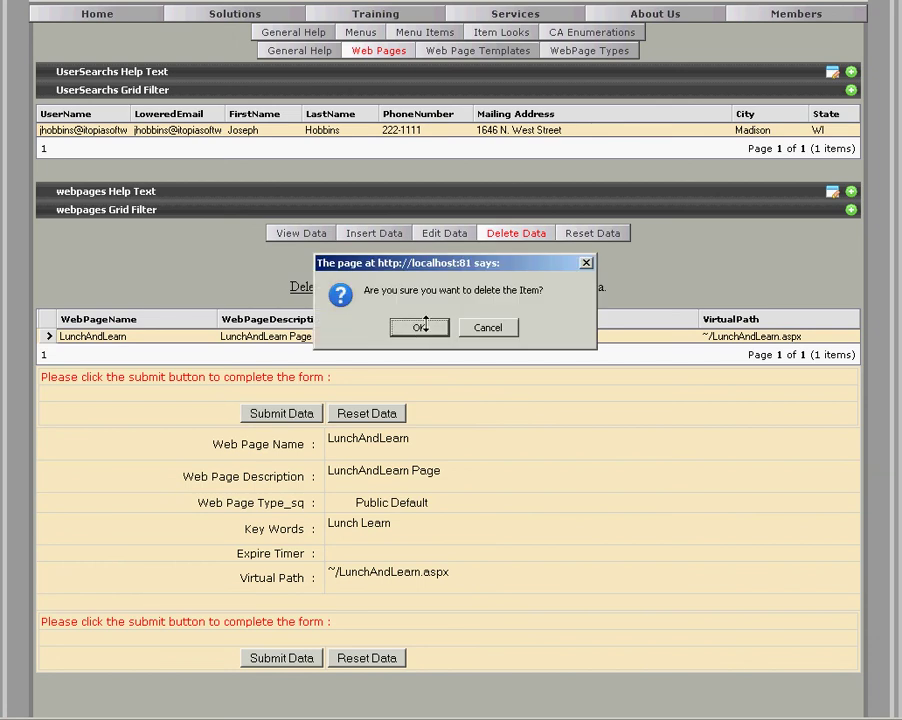
left_click(423, 324)
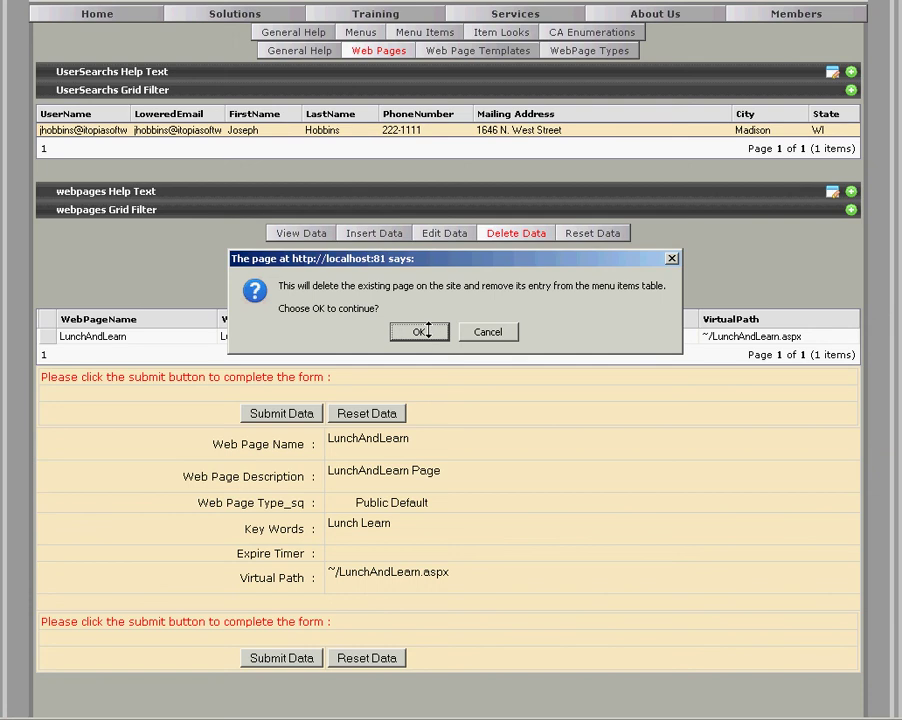
left_click(419, 331)
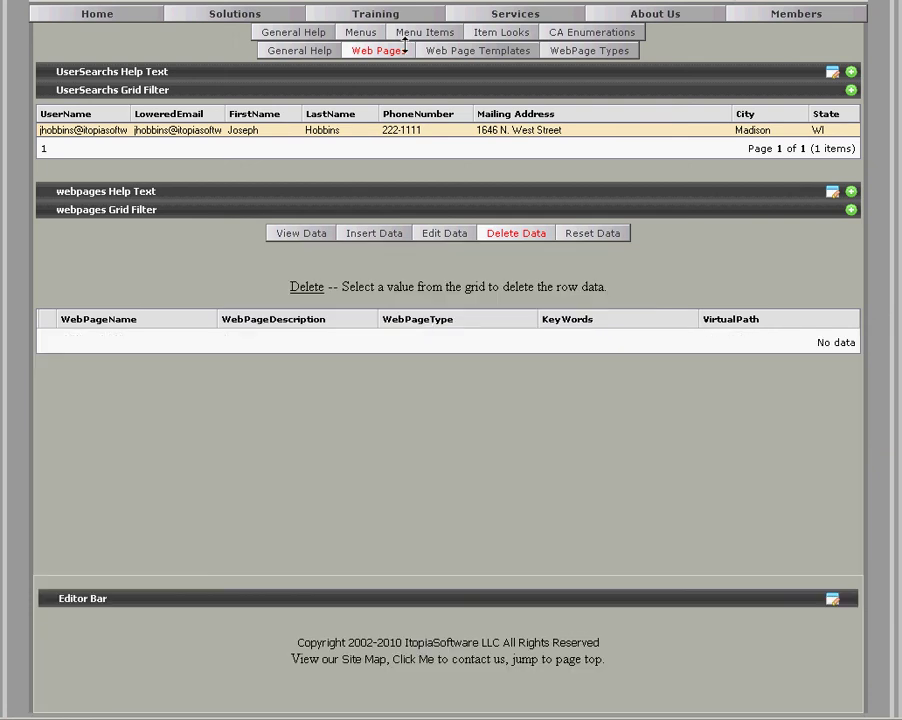
Step: Check the Menu Items table and the Training menu for the LunchAndLearn entry, and open the Training page
mouse_move(694, 17)
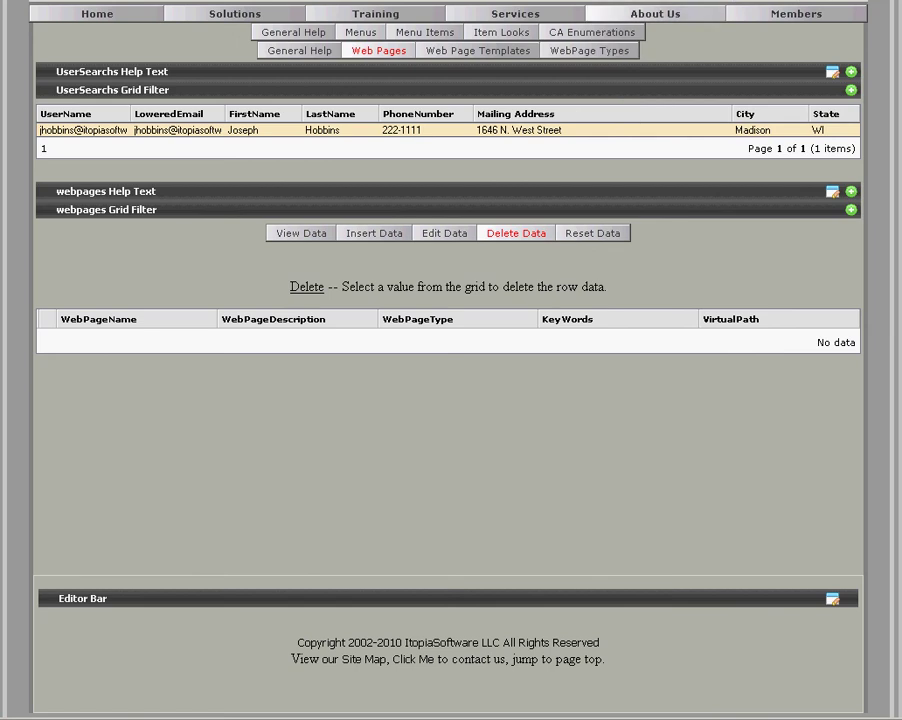
mouse_move(655, 14)
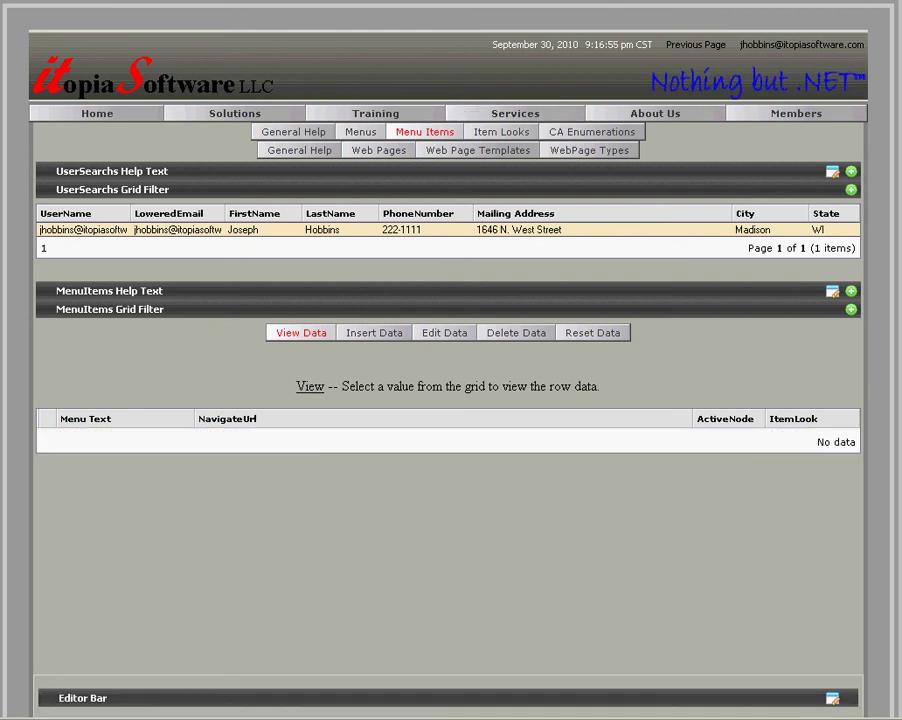
mouse_move(396, 112)
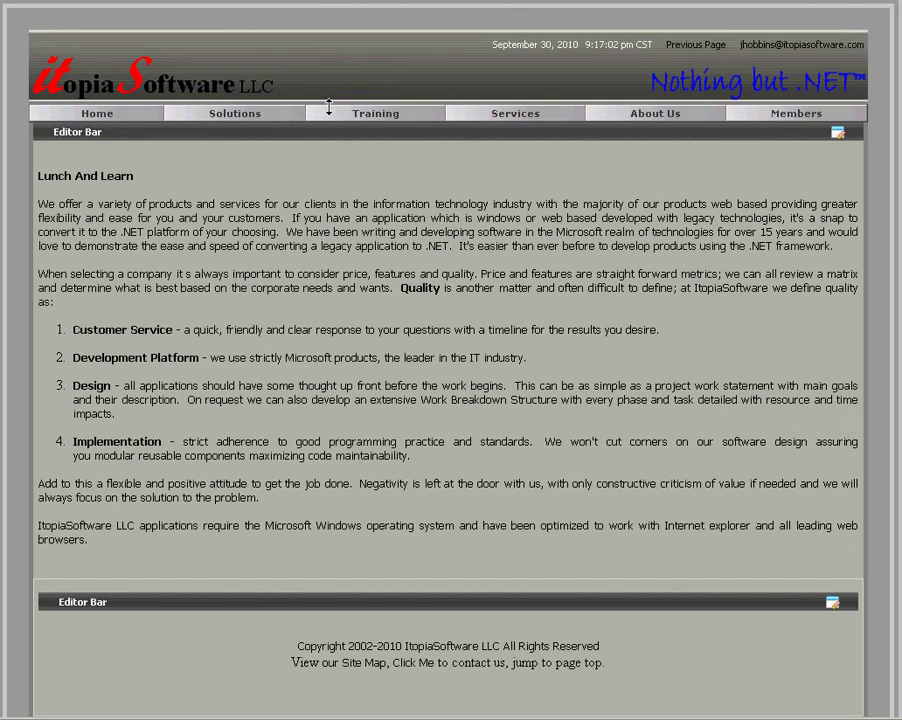
mouse_move(365, 113)
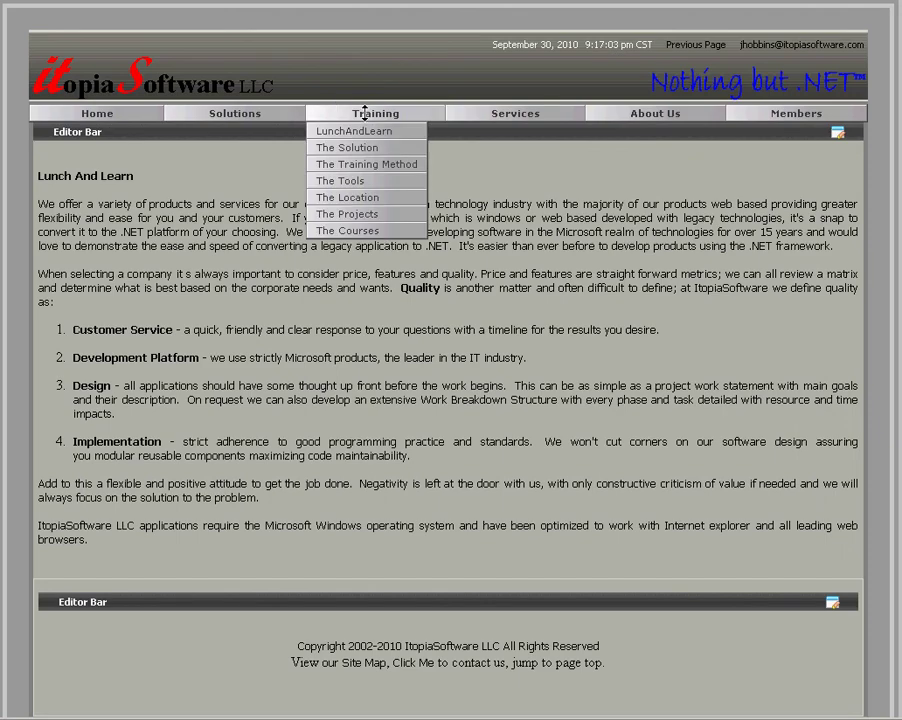
left_click(365, 113)
mouse_move(360, 113)
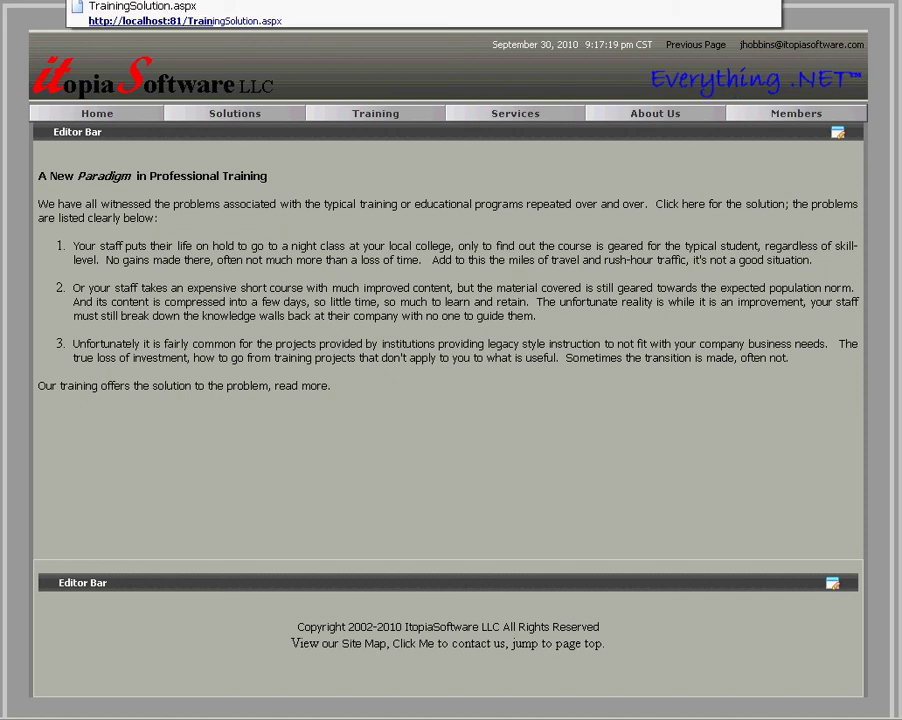
Step: Try to load the LunchAndLearn page directly through its localhost:81 address
key("BackSpace")
key("BackSpace")
key("BackSpace")
key("BackSpace")
key("BackSpace")
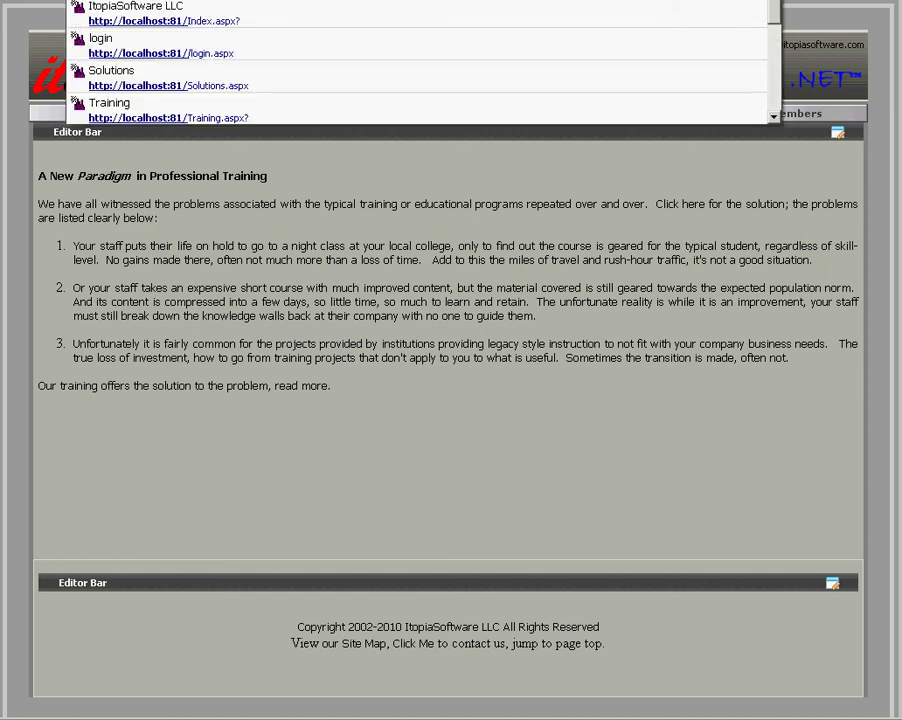
type("Lunch")
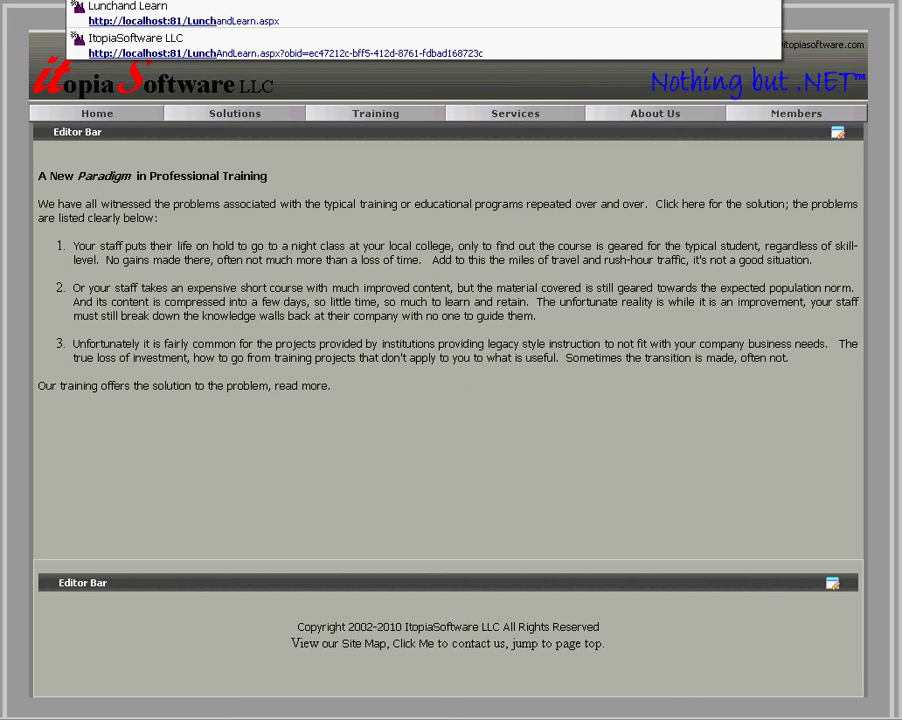
key("Return")
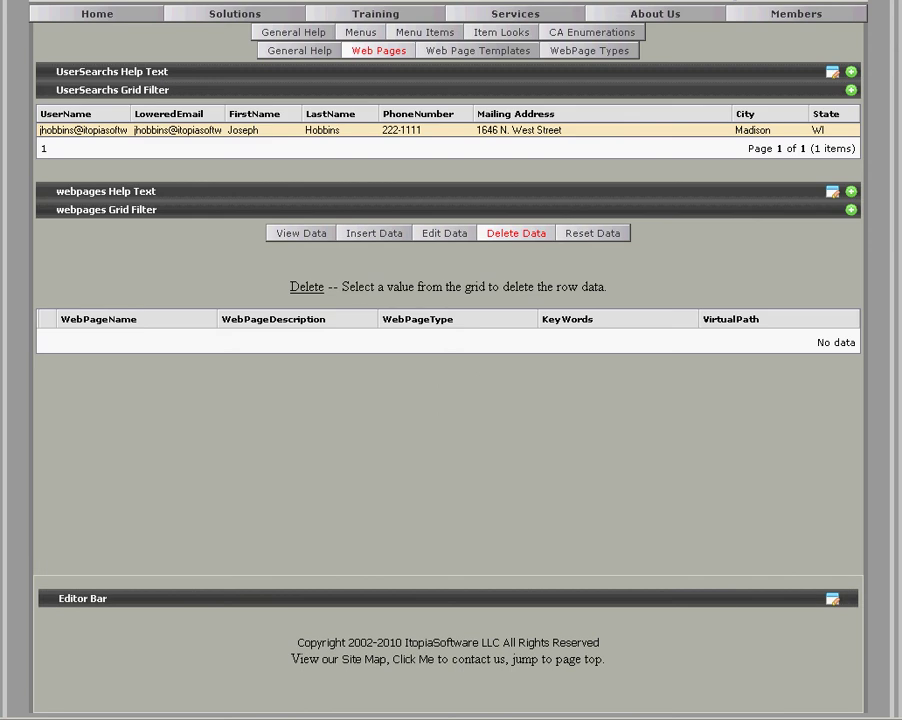
Step: Start inserting a new web page record with the Public Pages template and the Public Default page type
left_click(368, 233)
left_click(448, 424)
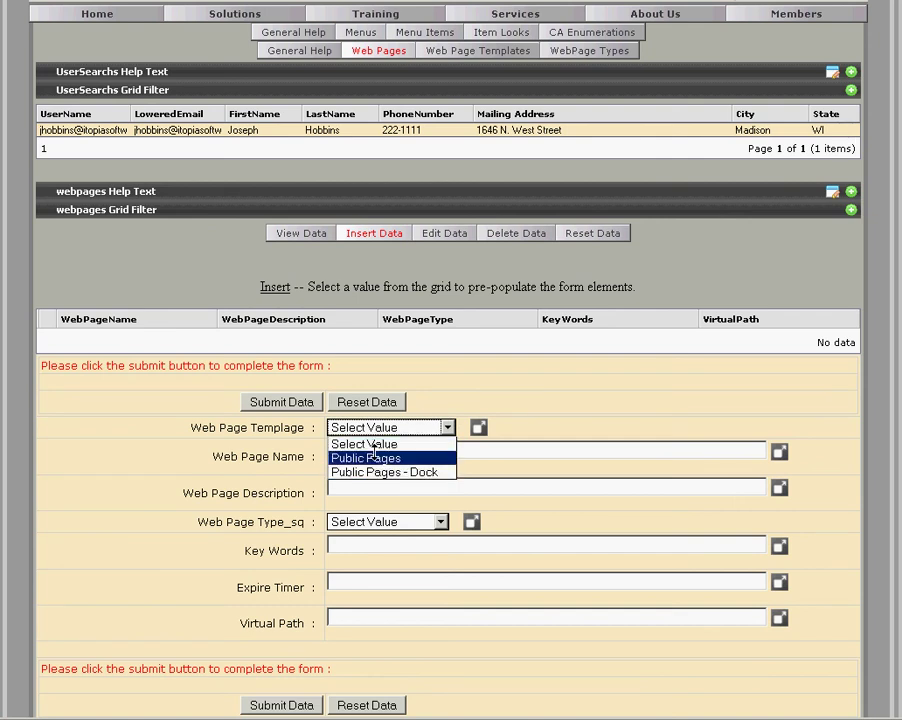
left_click(366, 458)
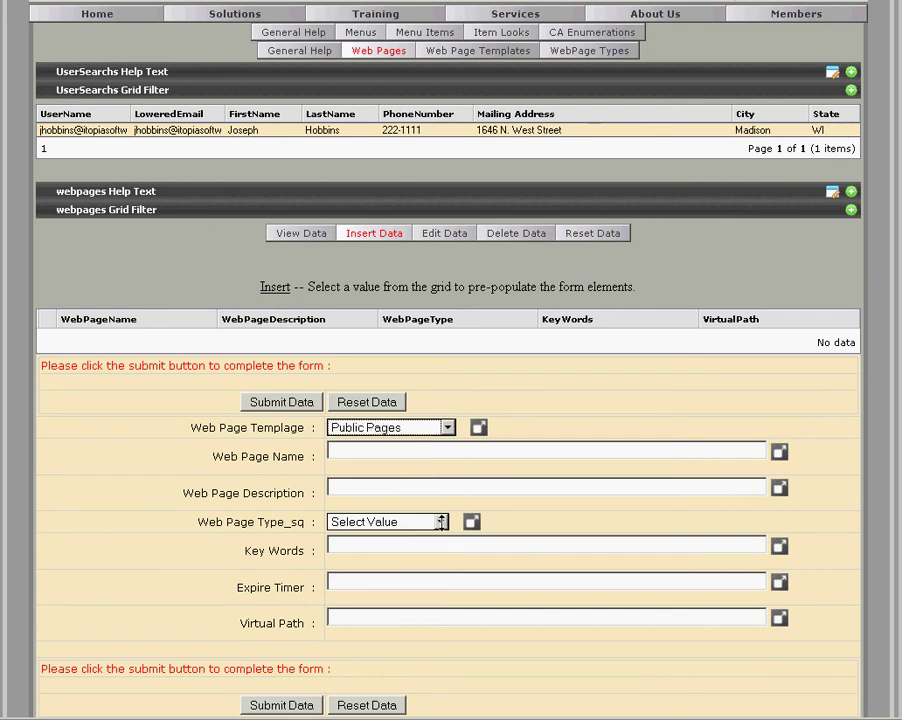
left_click(441, 521)
left_click(368, 594)
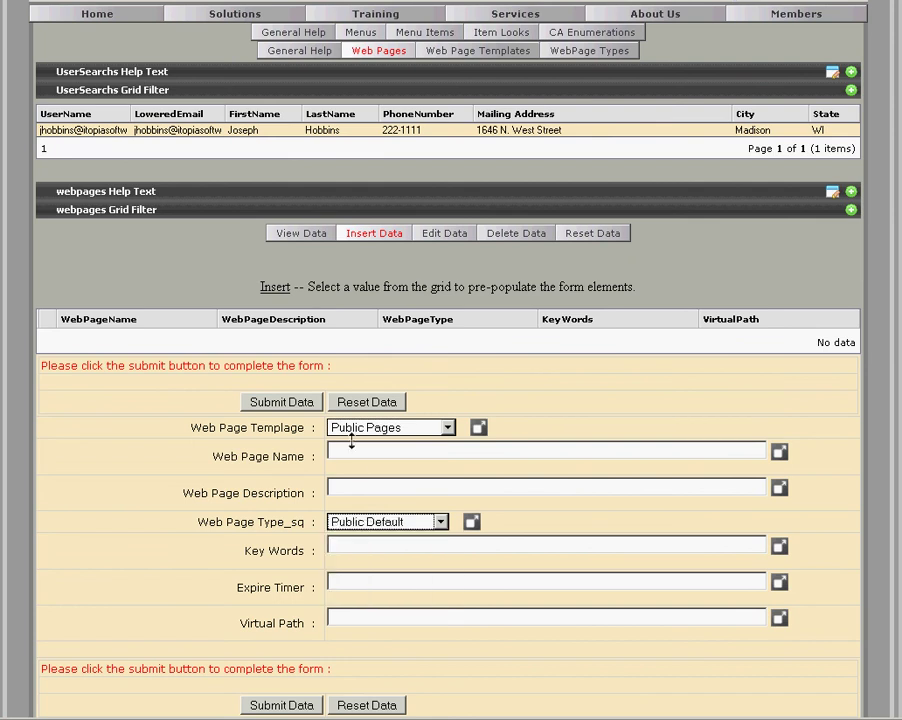
Step: Enter LunchAndLearn as the web page name and description, and "Lunch Learn" as the key words
left_click(359, 456)
type("LunchAndLearn")
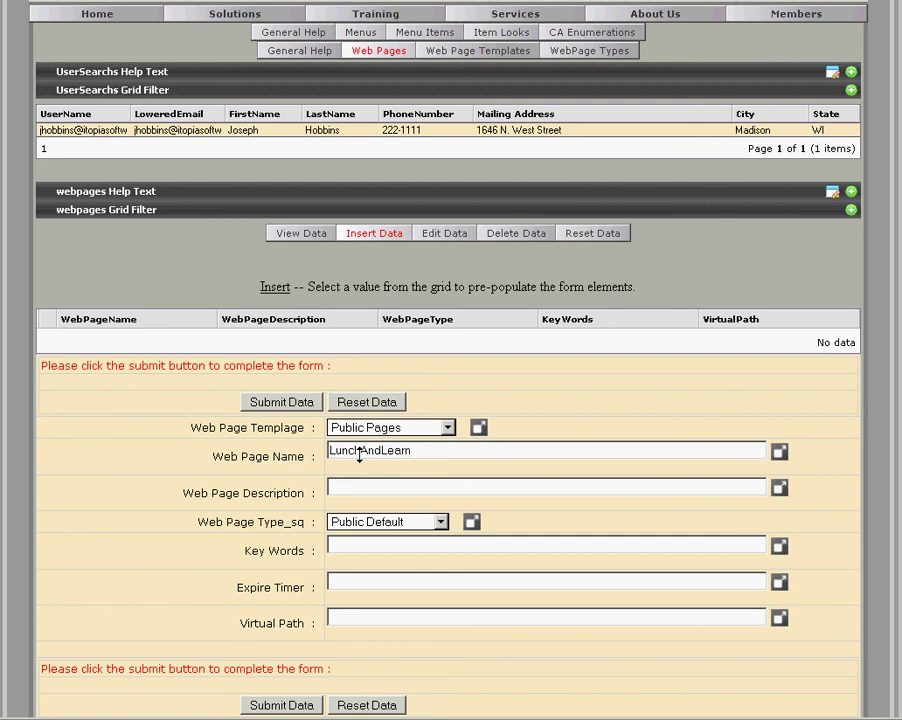
double_click(359, 452)
type("LunchAndLearn")
left_click(354, 545)
type("LunchAndLearn")
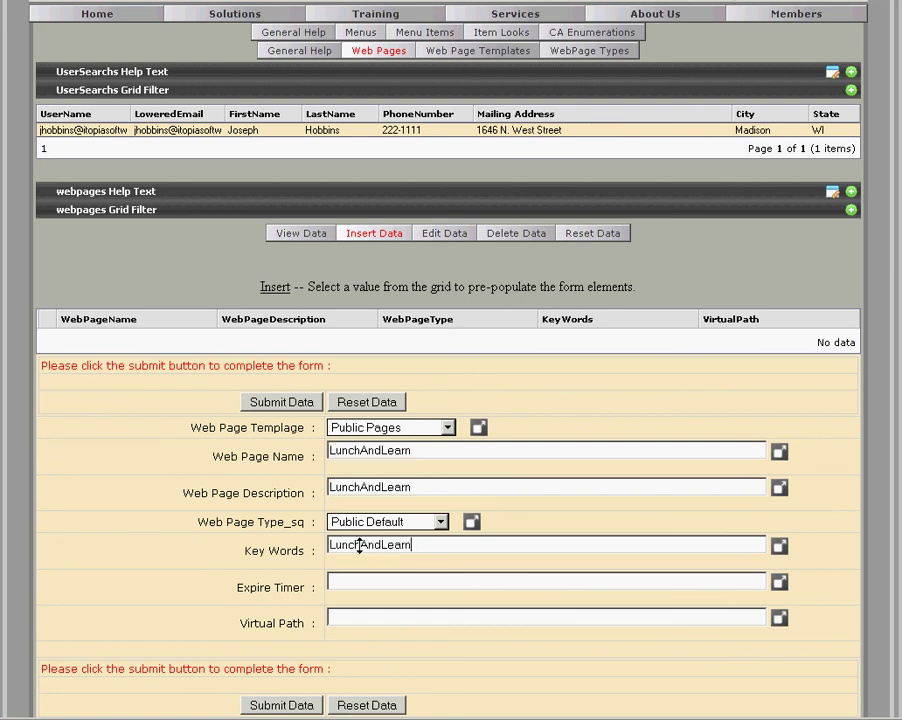
left_click(359, 545)
key("Delete")
key("Delete")
key("Delete")
Step: Set the virtual path to LunchAndLearn.aspx and submit the record, confirming creation of the page and its menu items entry
left_click(340, 612)
type("LunchAndLearn")
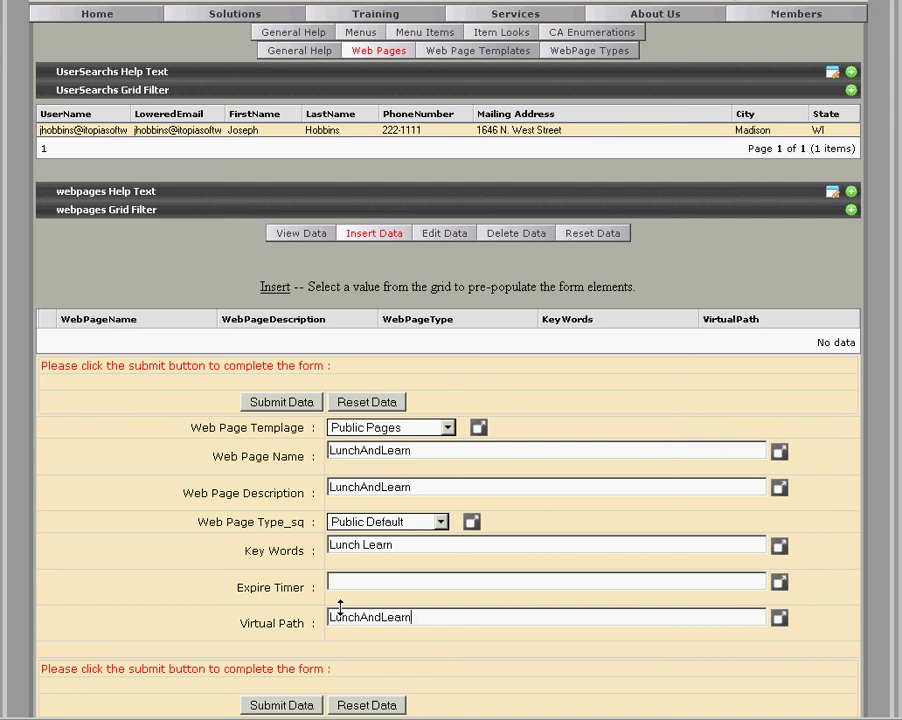
type(".aspx")
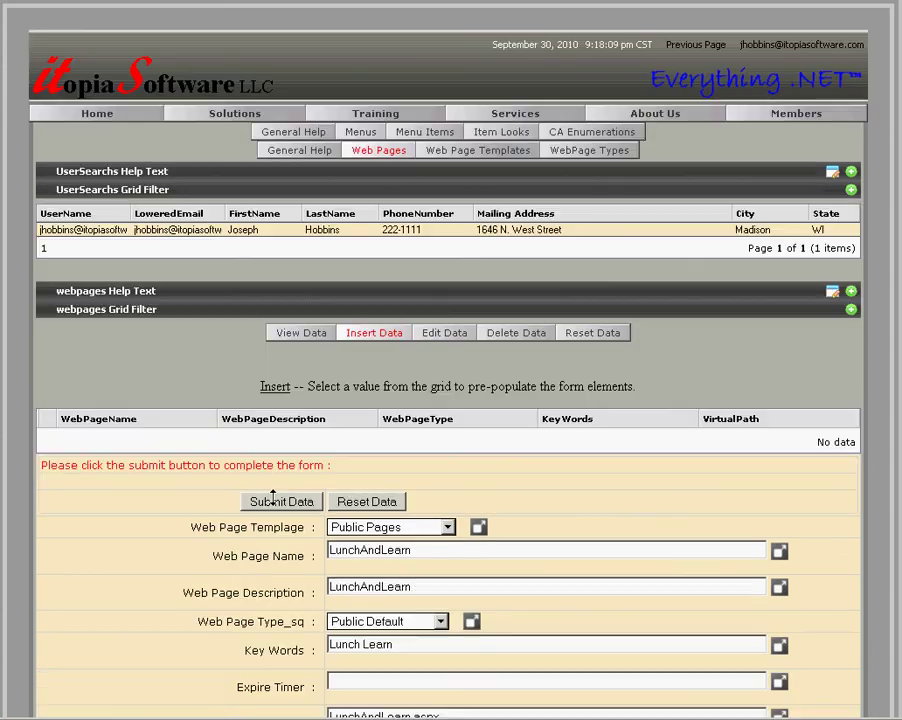
left_click(283, 502)
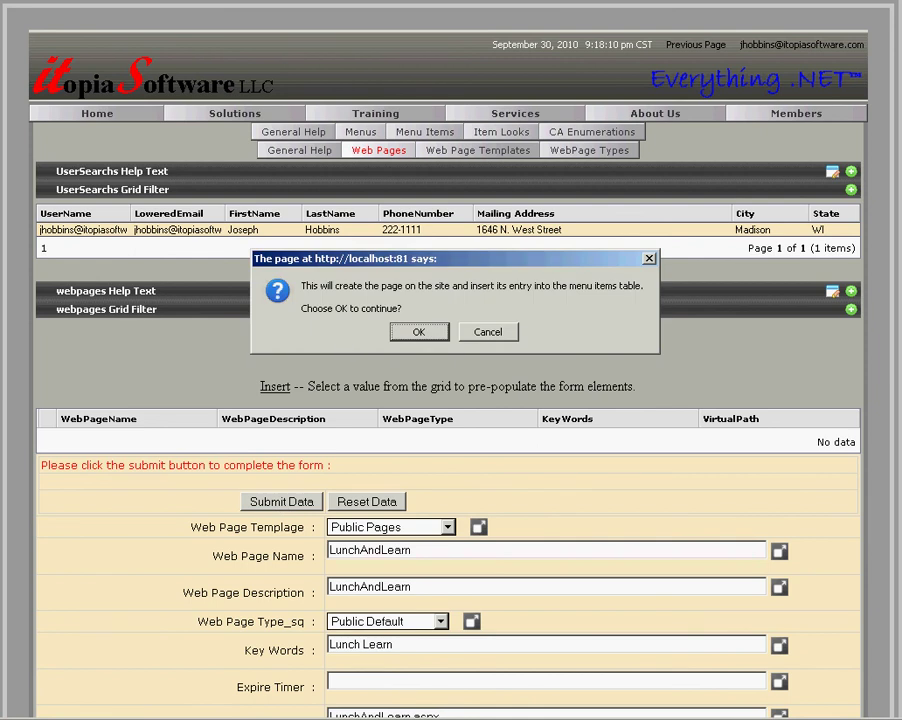
left_click(419, 332)
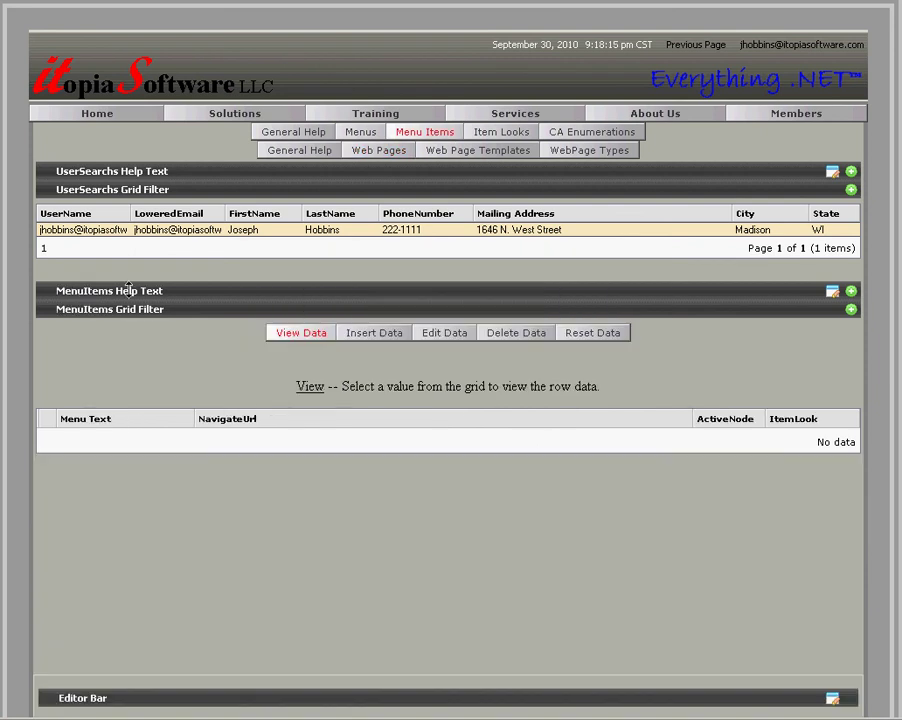
Step: In Roles In Menus, delete the old LunchAndLearn node from the Training branch of the NAACT menu tree
left_click(296, 335)
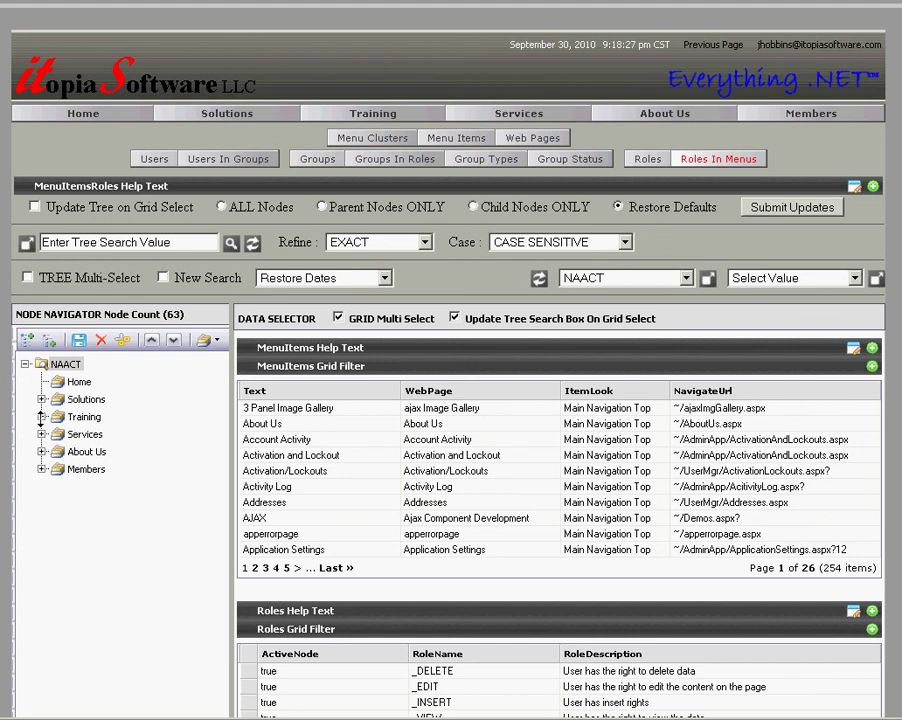
left_click(41, 417)
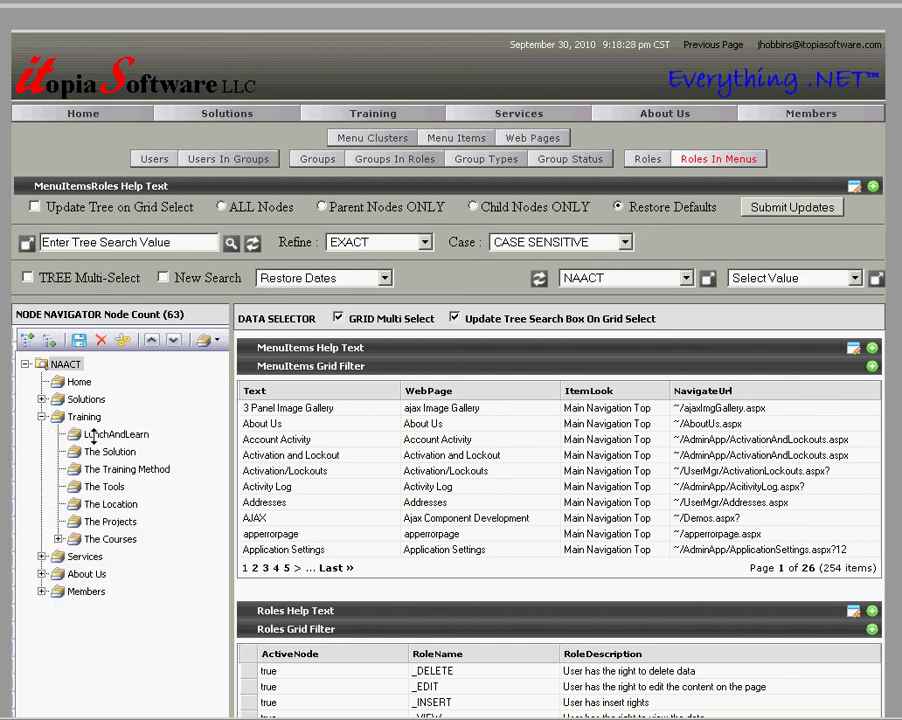
left_click(76, 434)
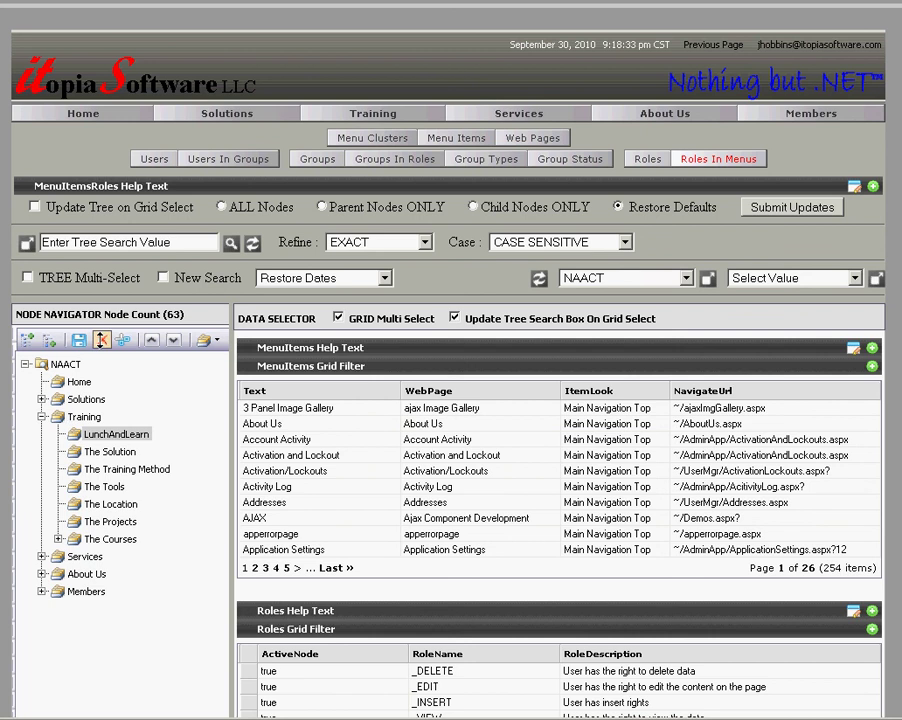
left_click(101, 340)
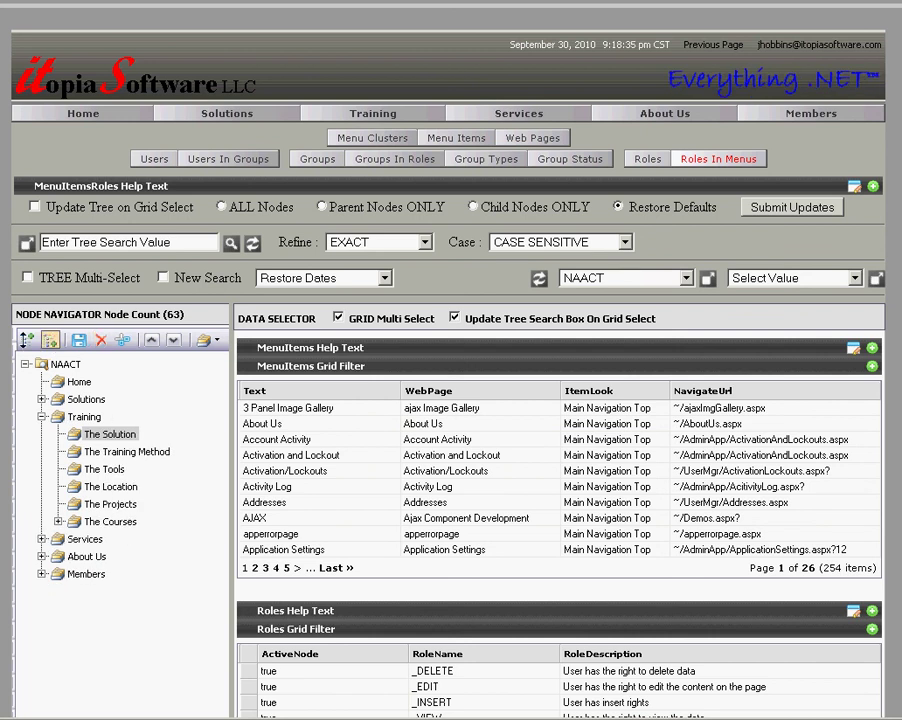
Step: Add a new menu node to the Training branch and move it up to the first position, above The Solution
left_click(27, 339)
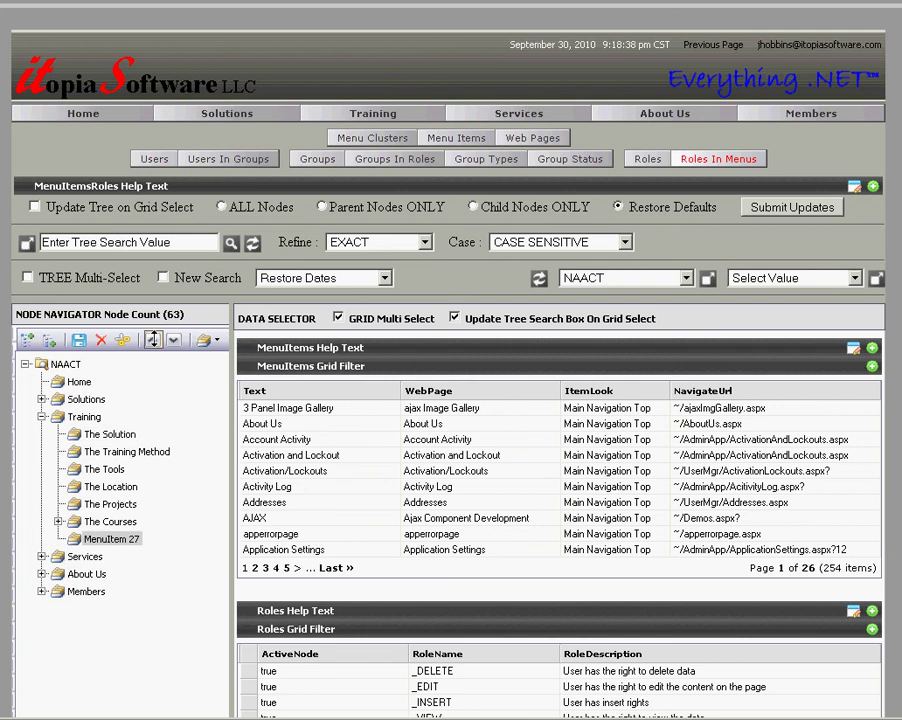
left_click(152, 339)
left_click(152, 339)
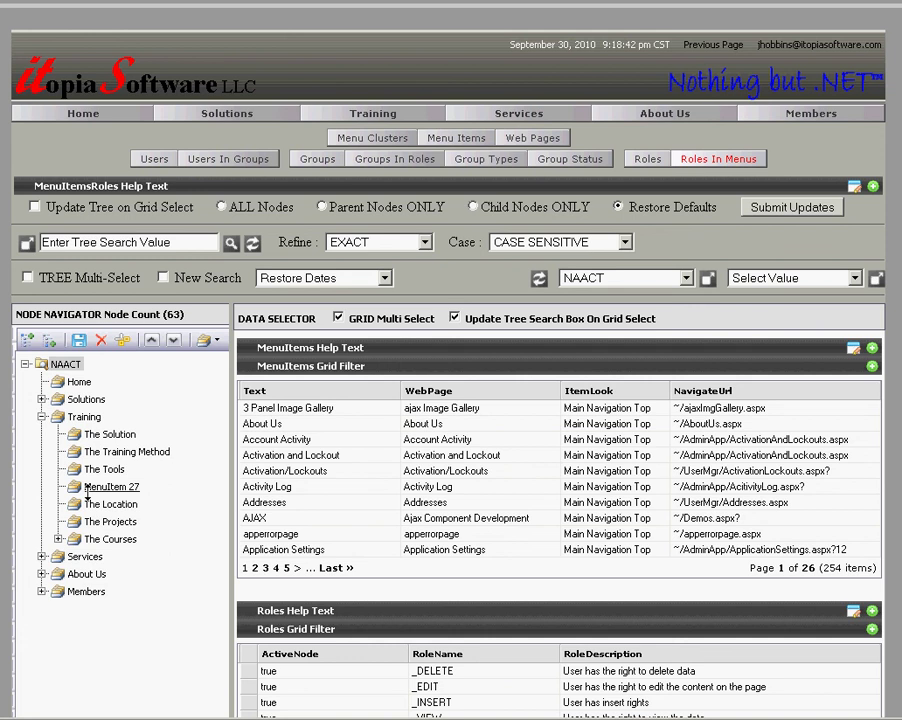
left_click(92, 488)
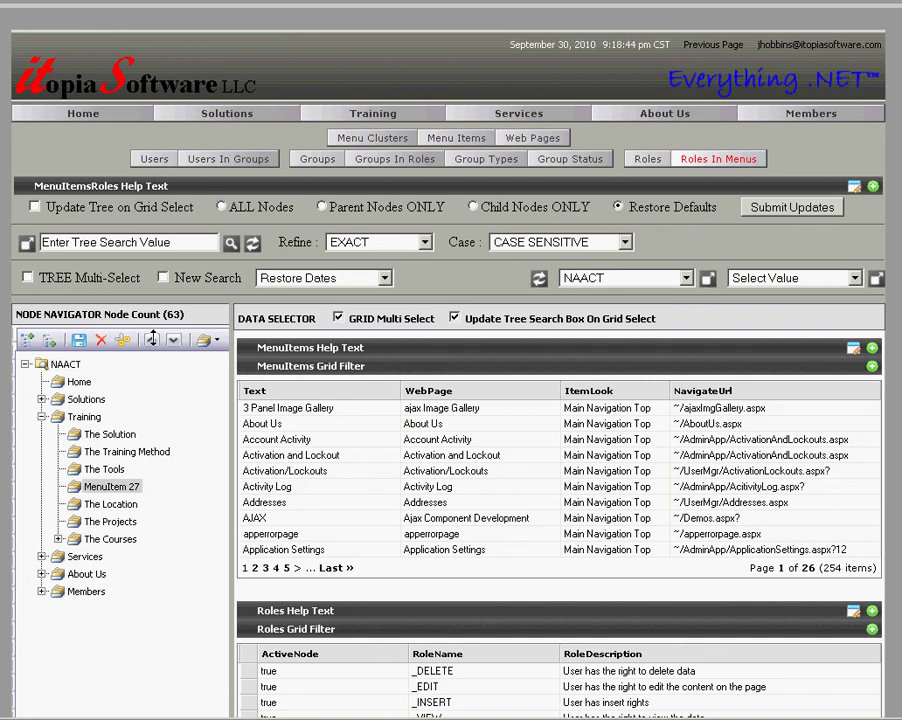
left_click(152, 338)
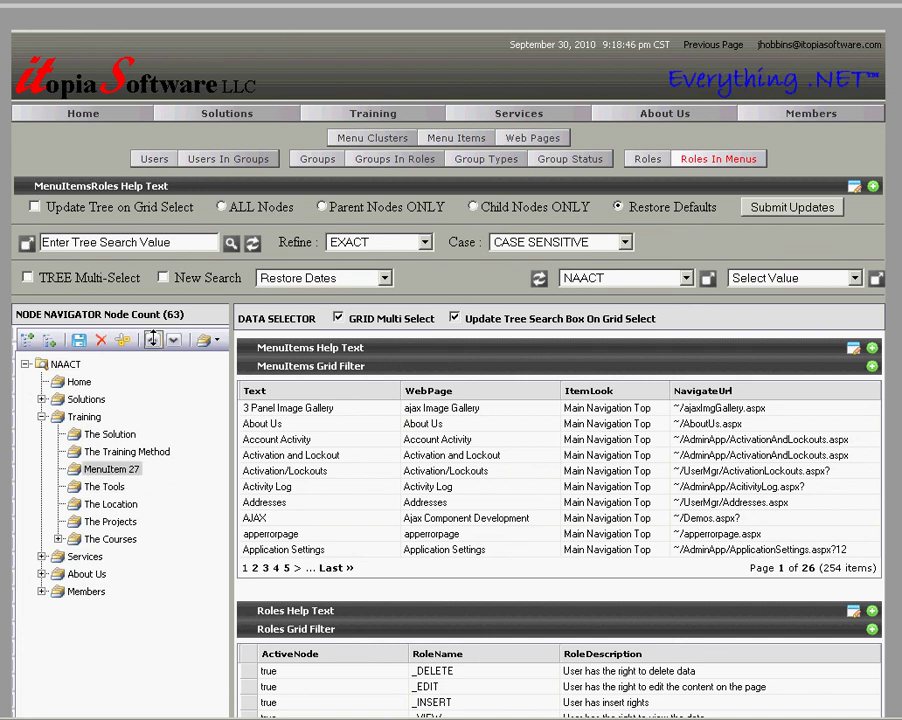
left_click(152, 338)
left_click(152, 338)
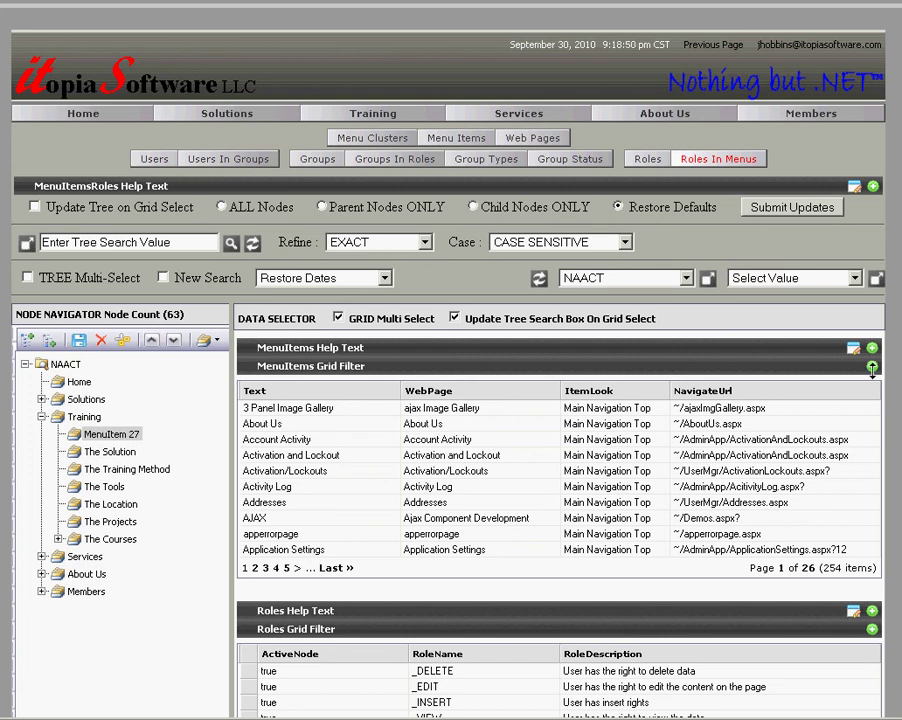
Step: Filter the MenuItems grid to entries whose Navigate Url is similar to "lunch"
left_click(872, 368)
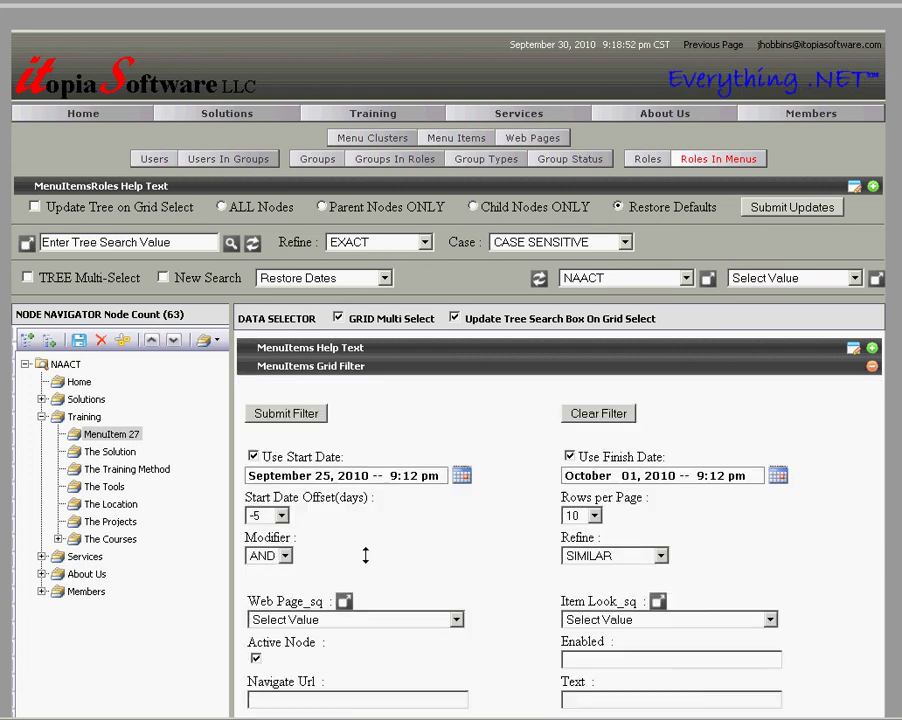
left_click(332, 700)
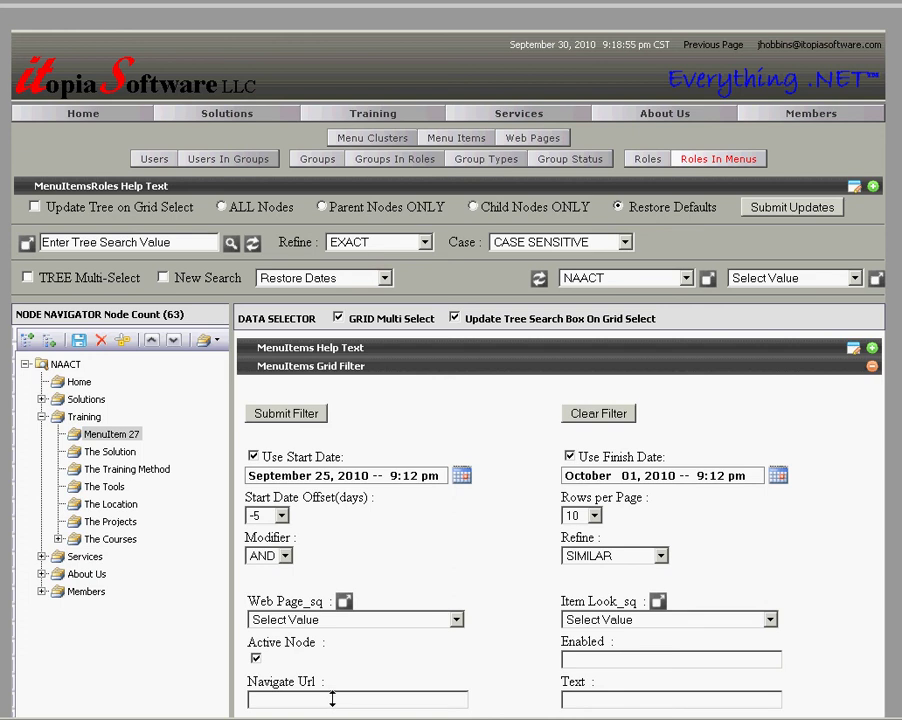
type("lunch")
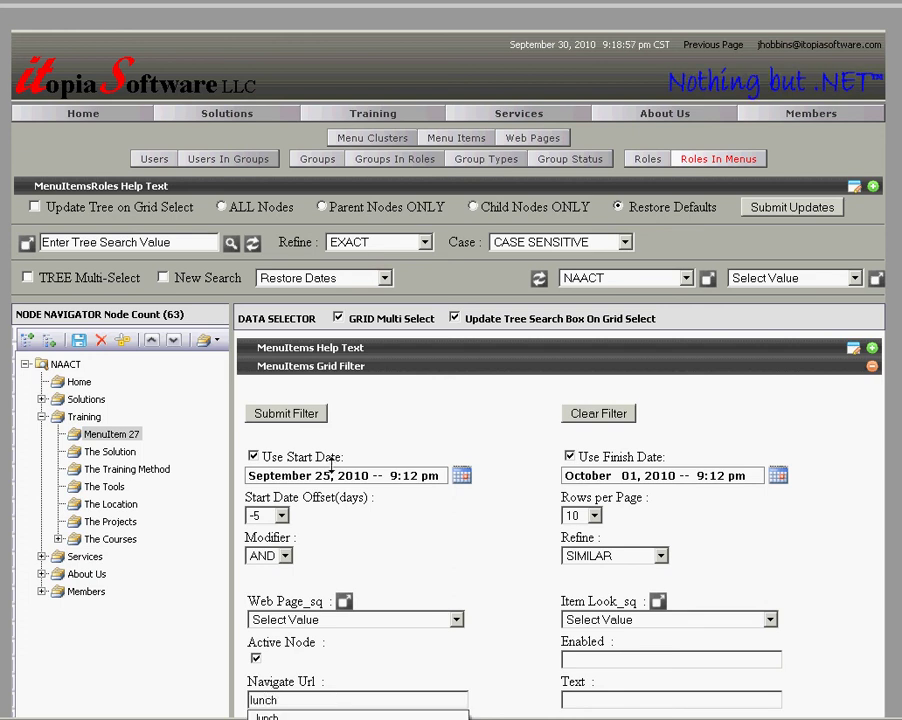
left_click(870, 368)
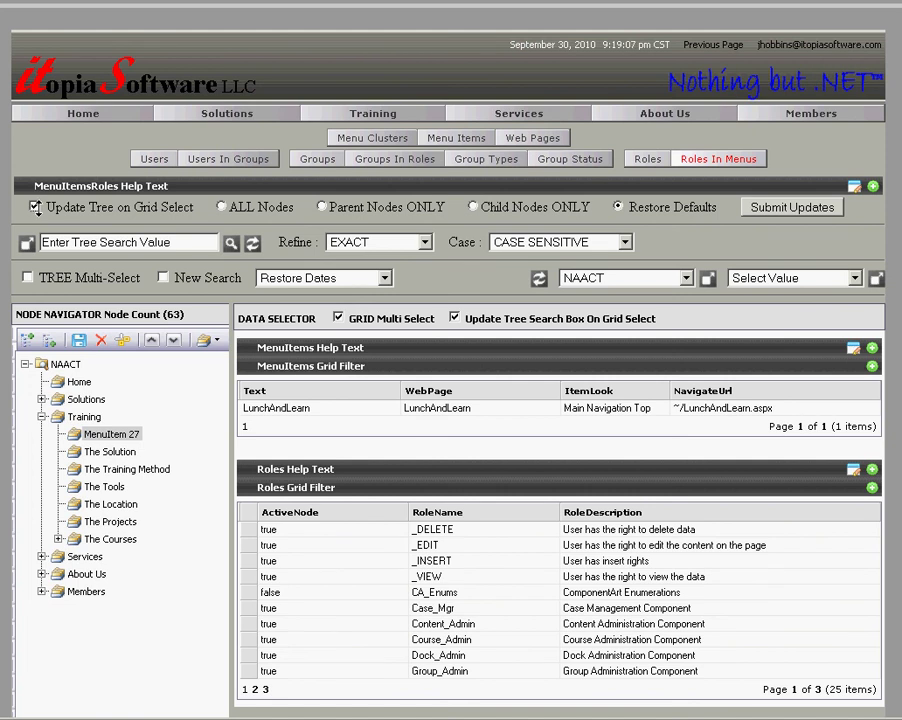
Step: Enable tree updating on grid selection, assign the LunchAndLearn menu item to the new Training node, and submit the updates
left_click(276, 408)
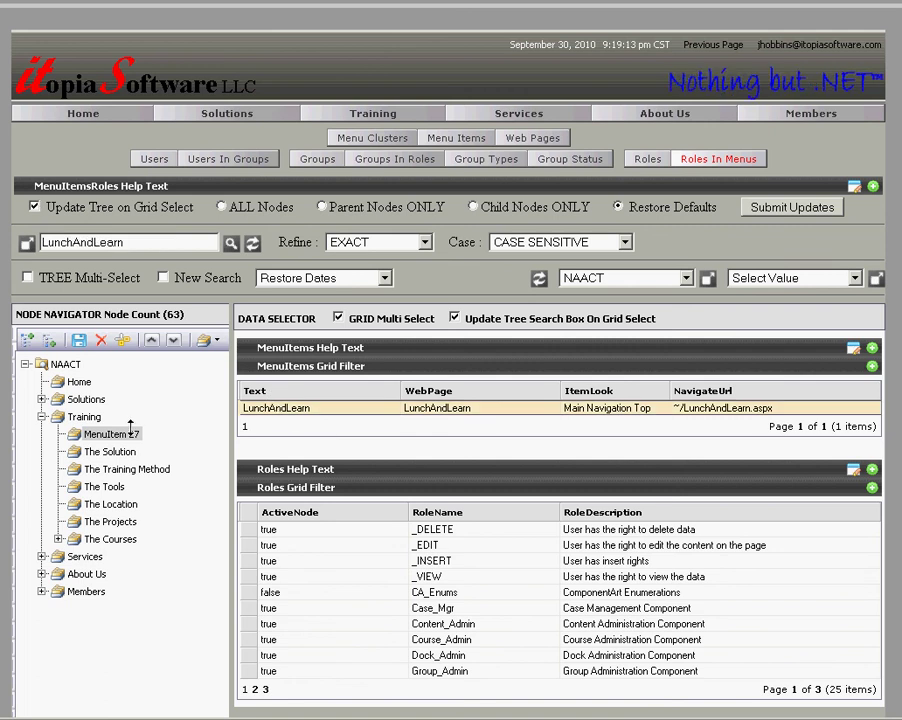
left_click(287, 406)
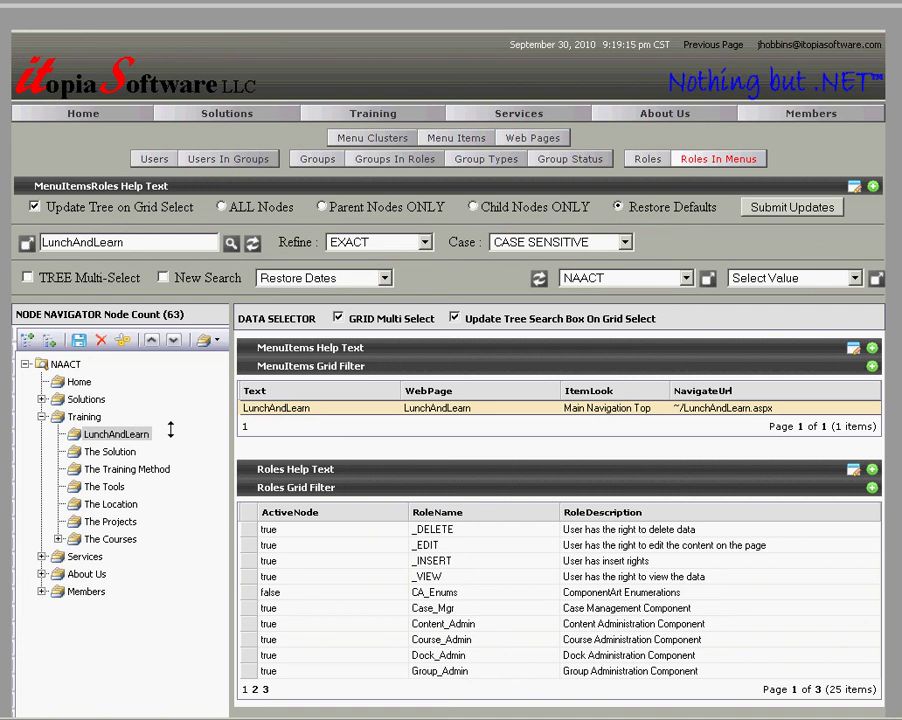
left_click(775, 208)
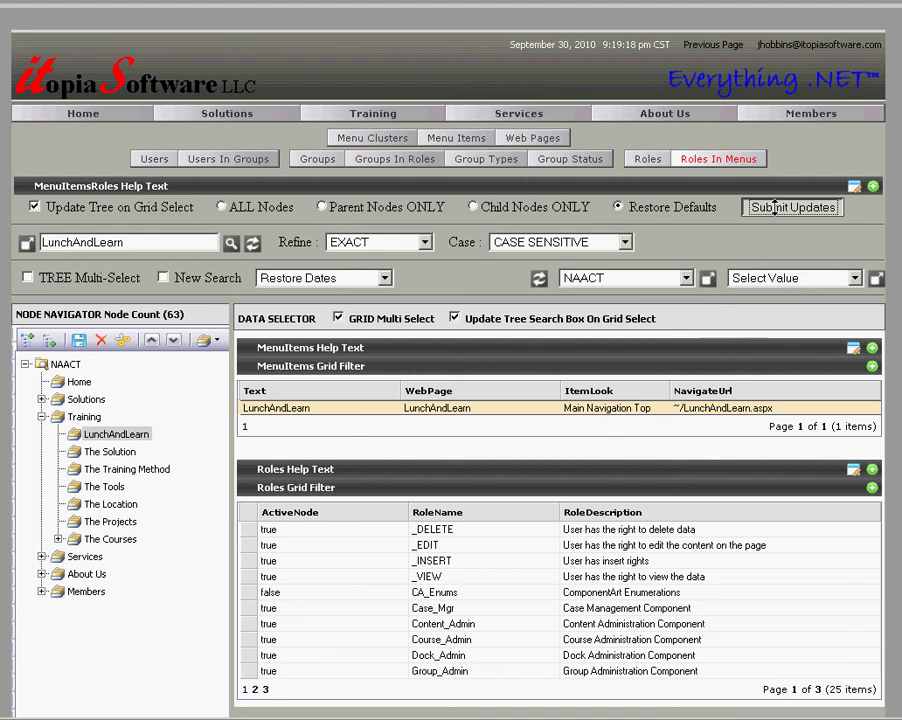
left_click(775, 207)
mouse_move(373, 128)
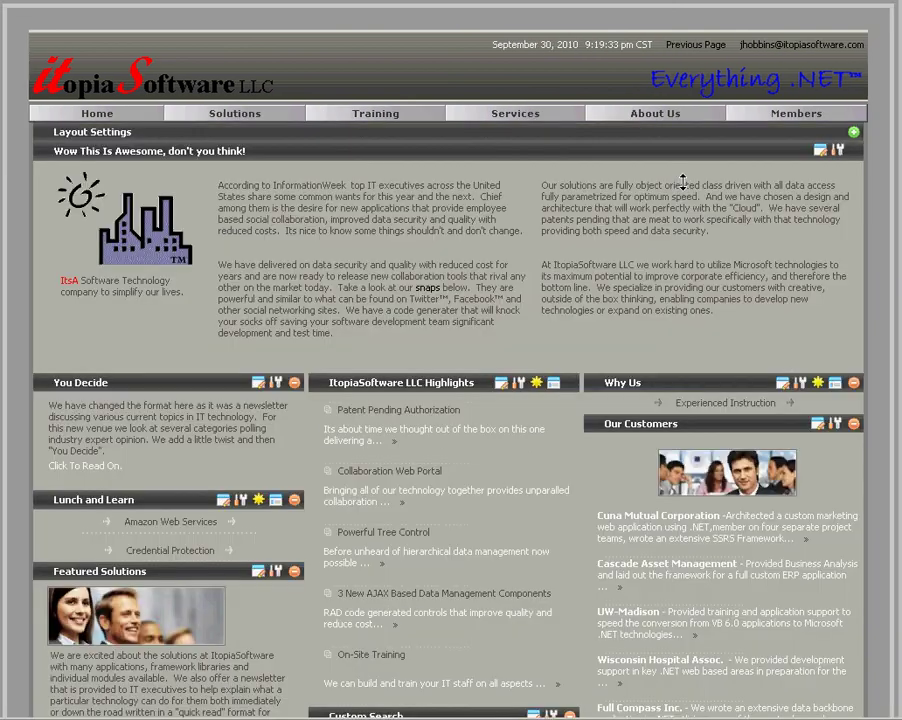
mouse_move(369, 108)
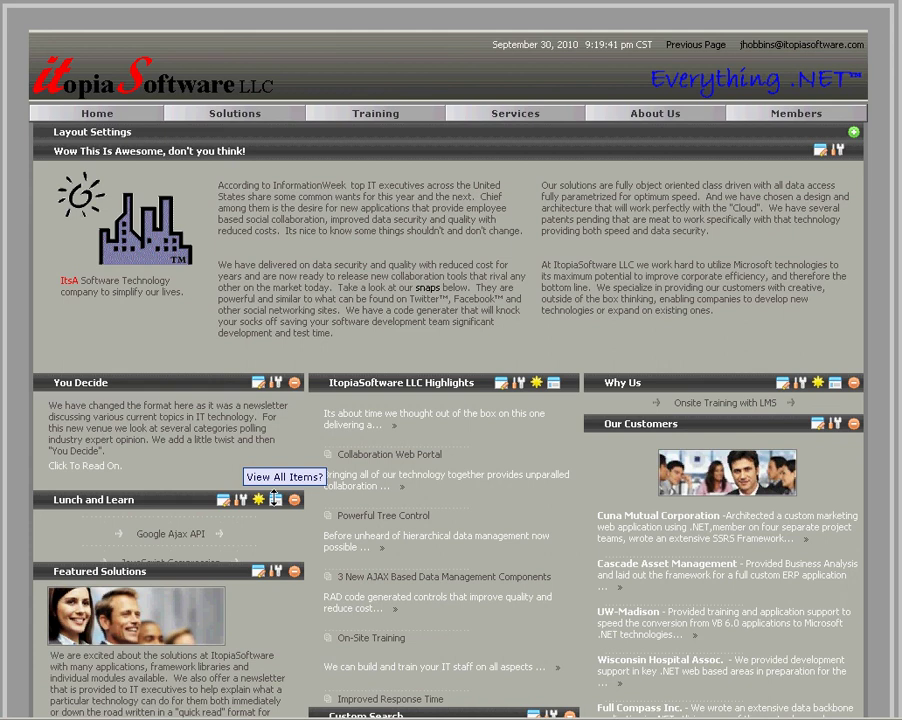
Step: In Page Content By User, open the 9:16:02 PM LunchAndLearn record for editing and copy its entire Content Body
left_click(275, 497)
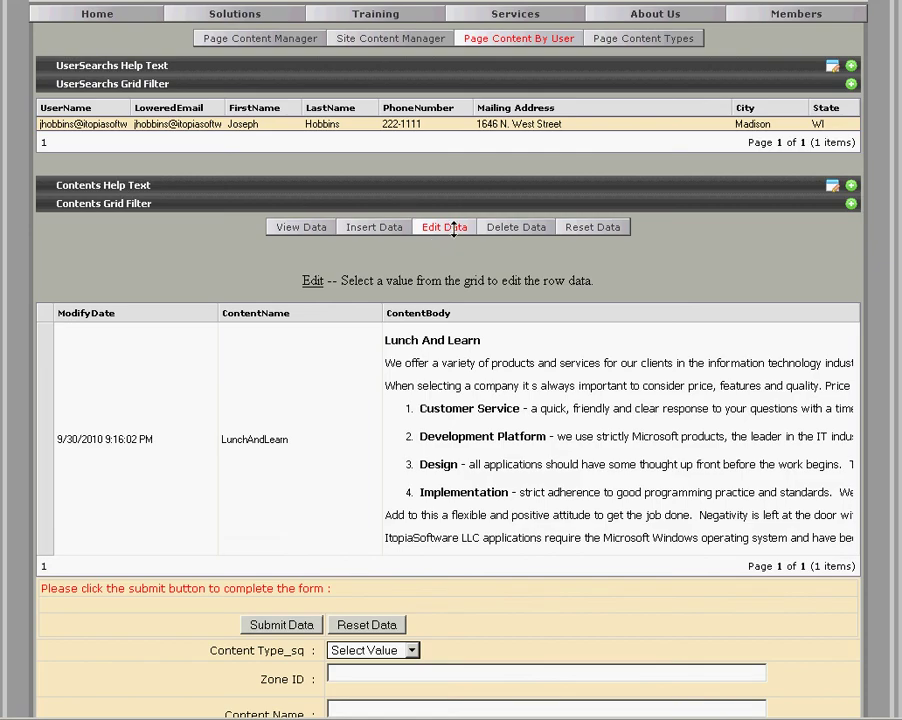
left_click(453, 228)
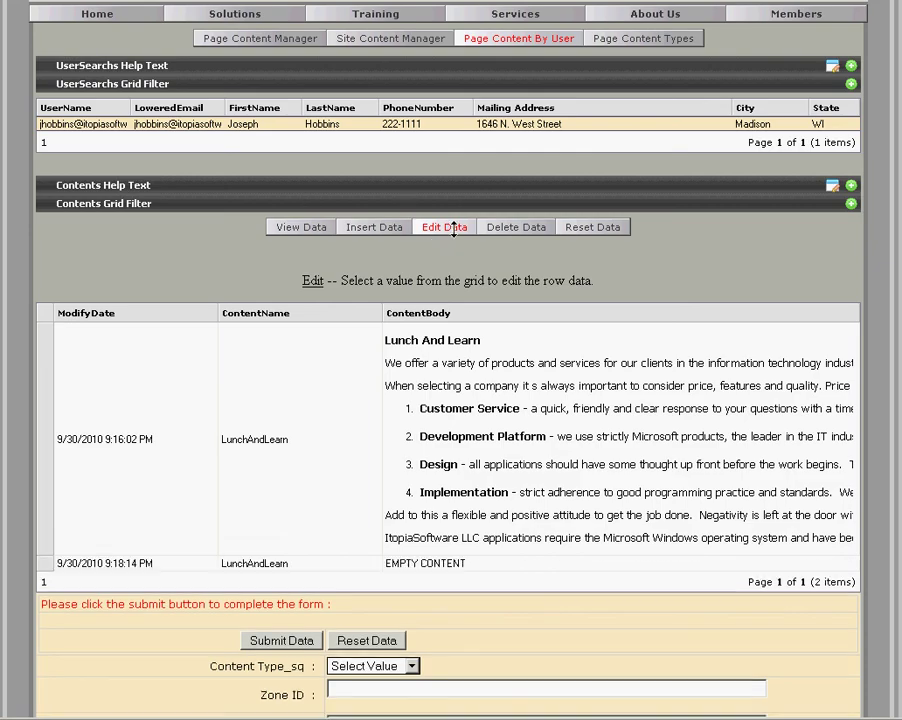
left_click(288, 561)
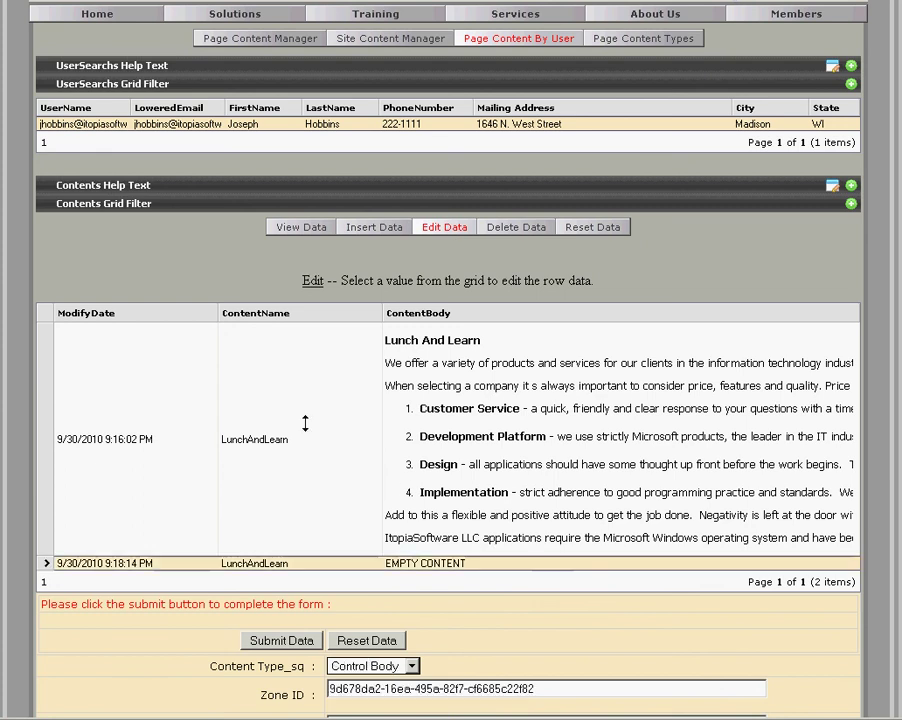
left_click(305, 424)
scroll(312, 410, "down", 5)
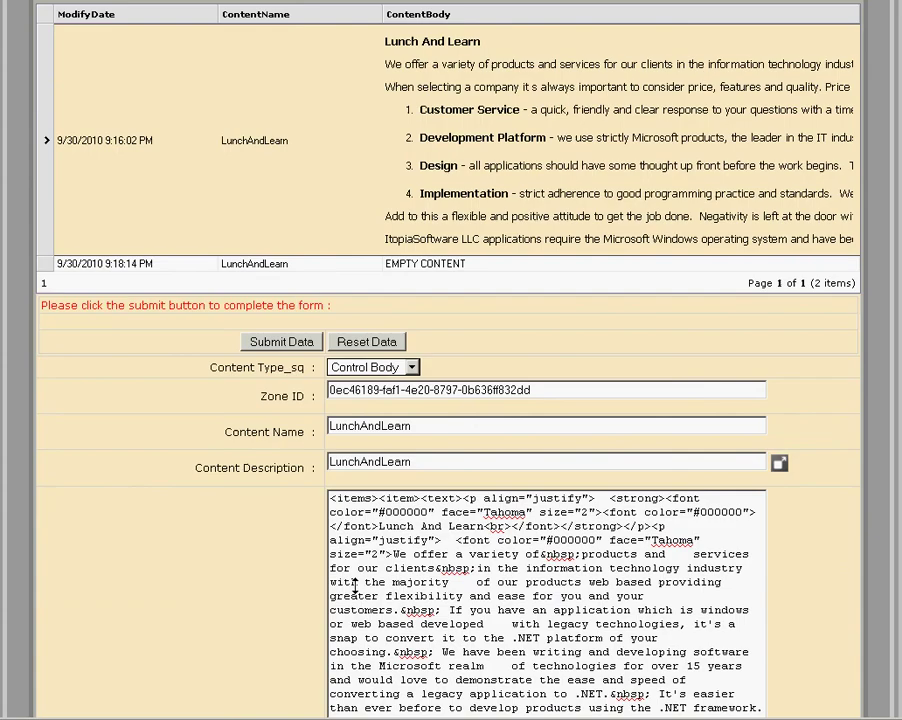
key("ctrl+a")
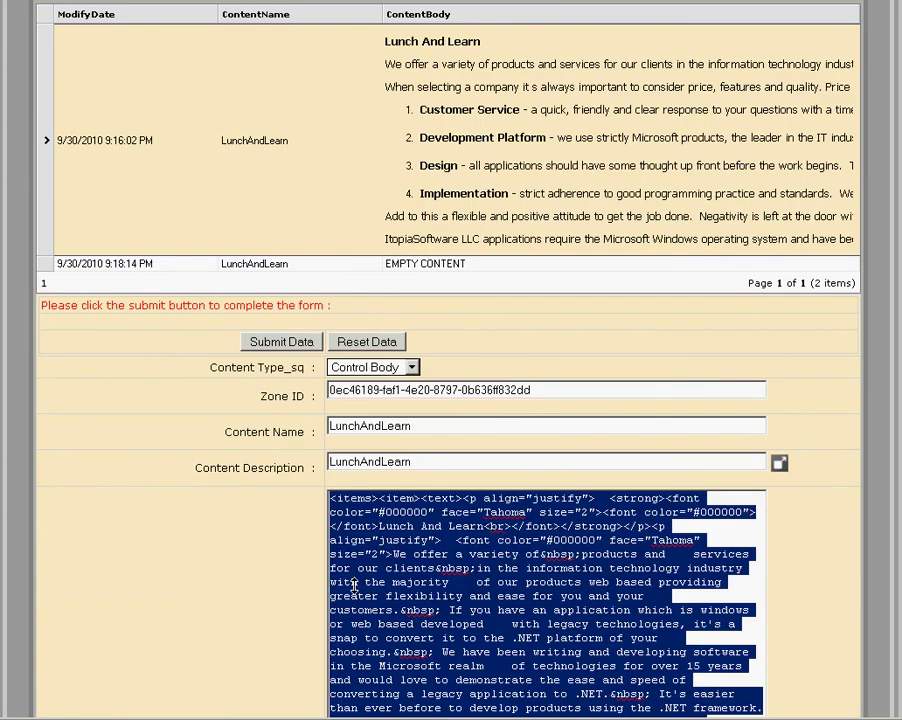
Step: Replace the Content Body of the EMPTY CONTENT LunchAndLearn record with the copied markup and submit the change
left_click(381, 264)
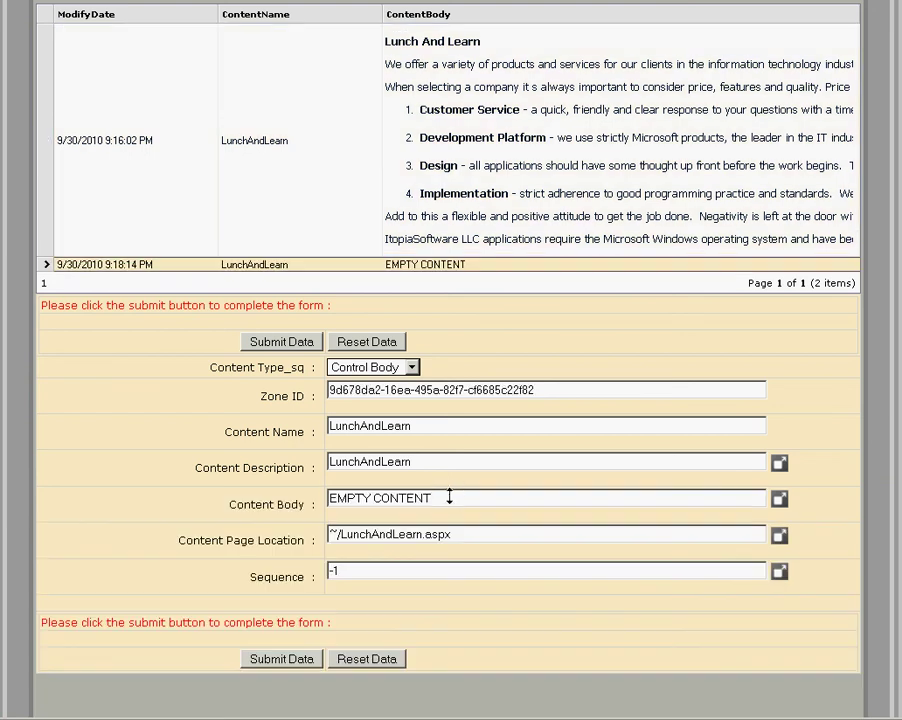
left_click(449, 497)
key("ctrl+a")
key("ctrl+v")
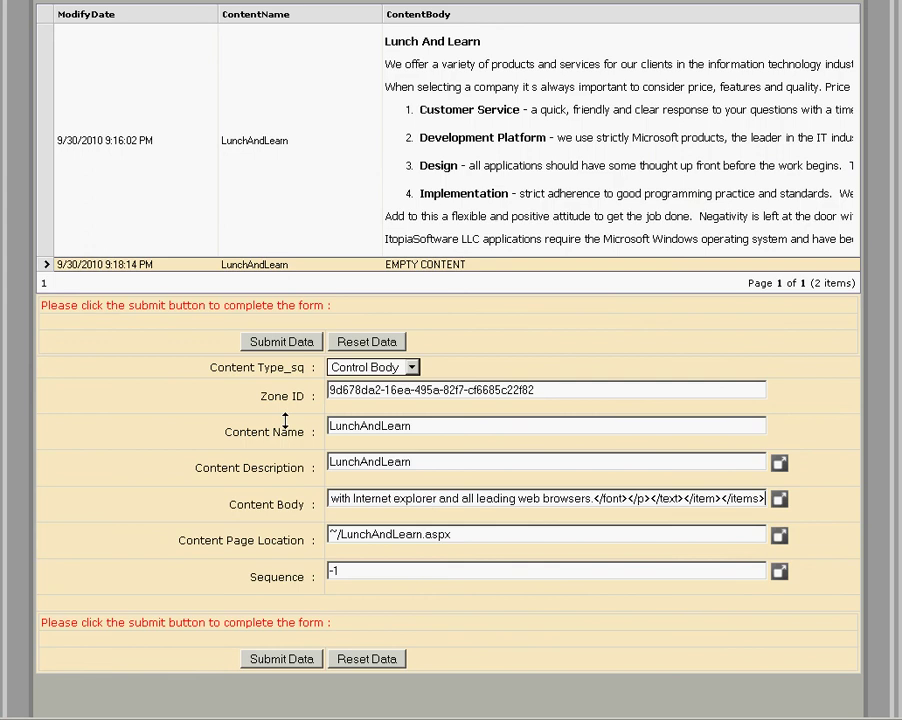
left_click(284, 343)
scroll(268, 298, "up", 3)
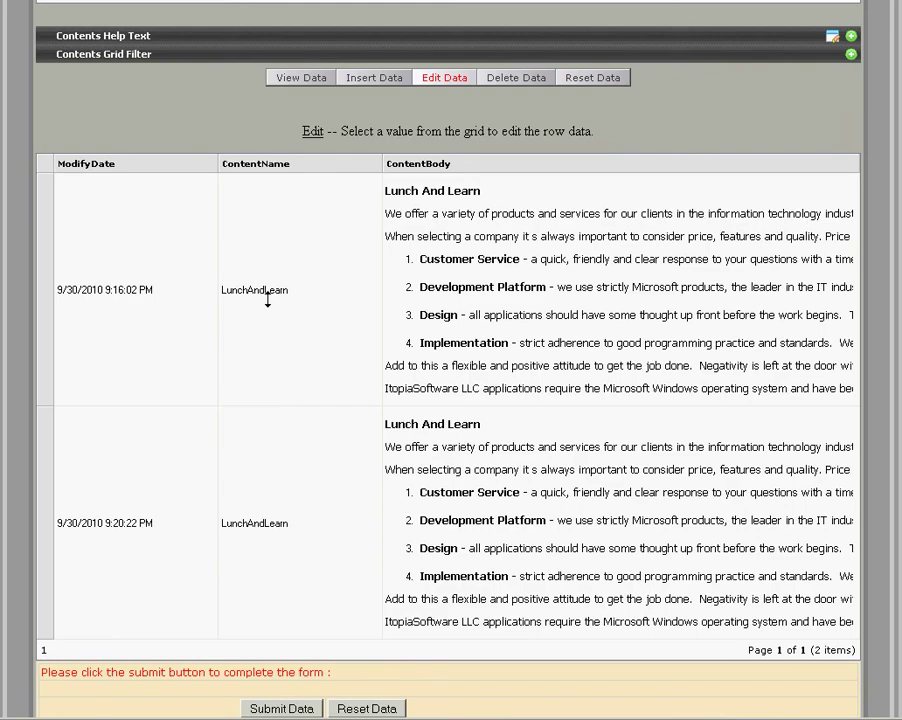
Step: Compare the two LunchAndLearn content records, then delete the older one modified 9/30/2010 9:16:02 PM and confirm the deletion
left_click(267, 298)
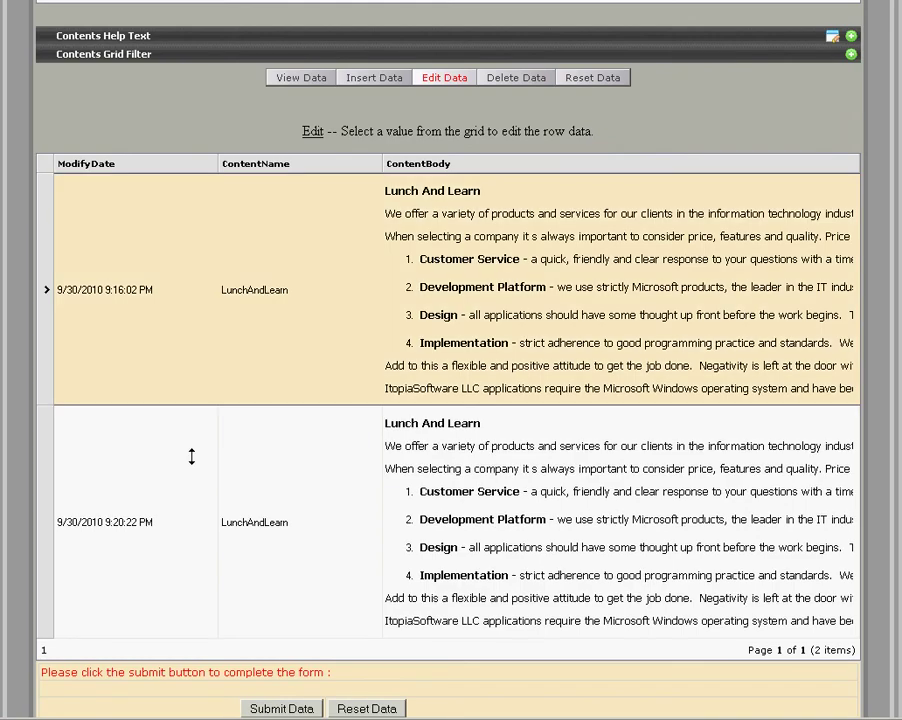
left_click(113, 518)
left_click(146, 313)
left_click(518, 78)
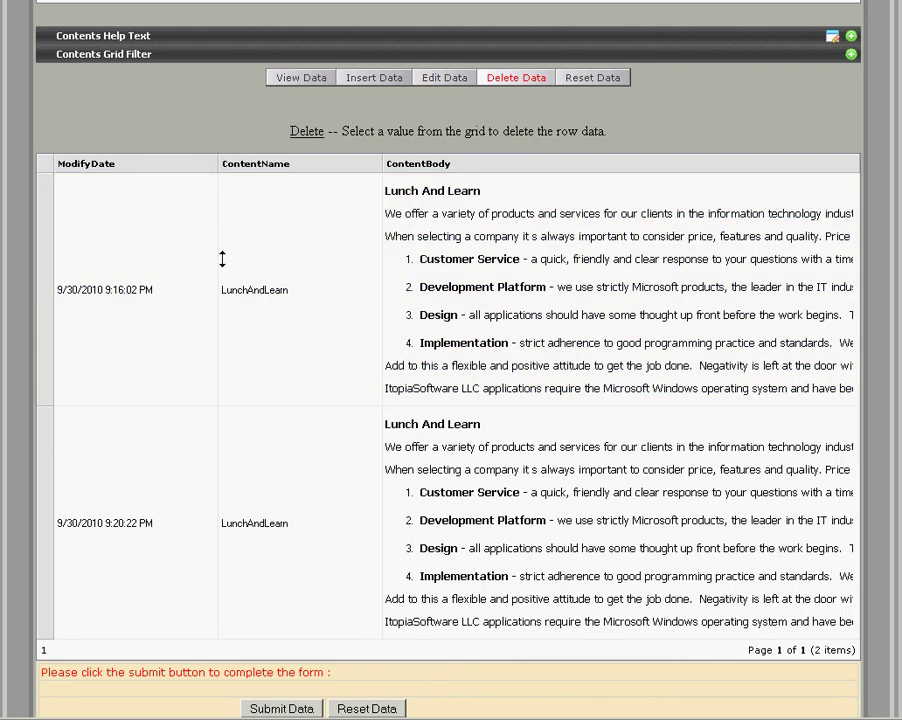
left_click(222, 259)
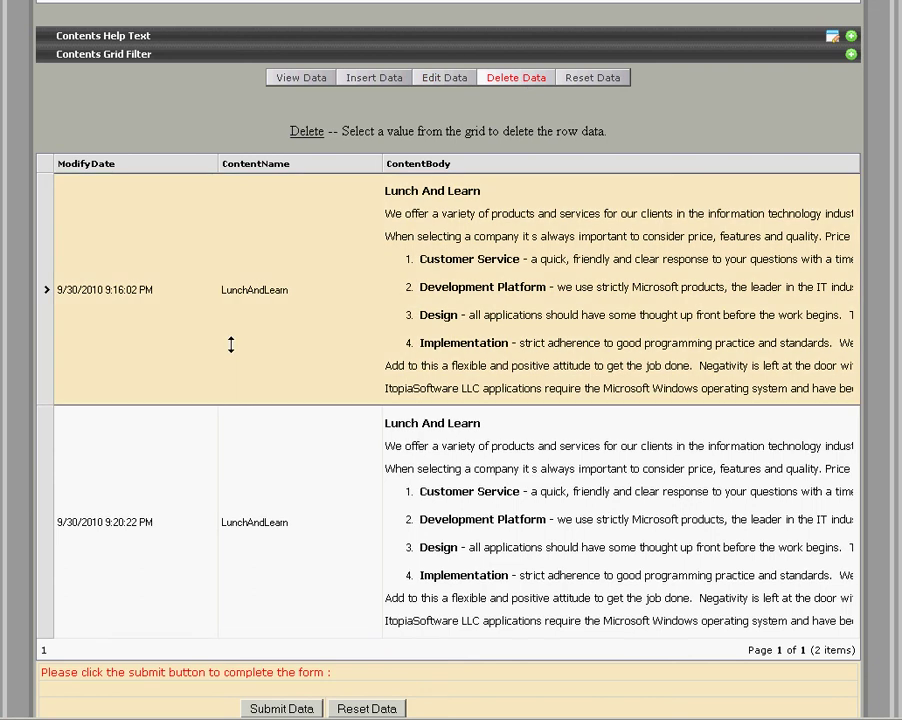
scroll(296, 656, "down", 3)
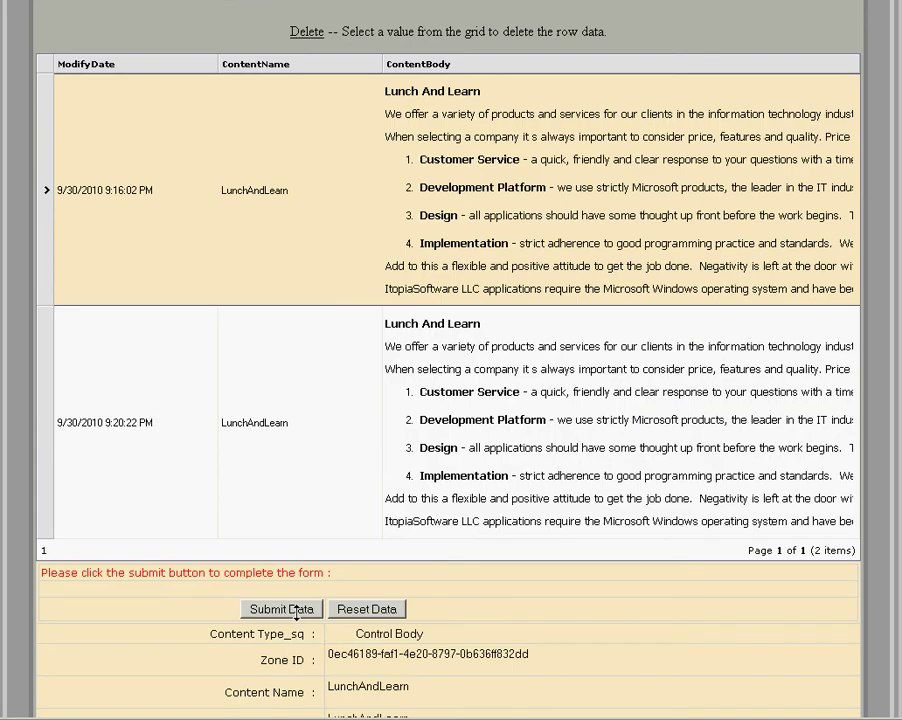
left_click(296, 609)
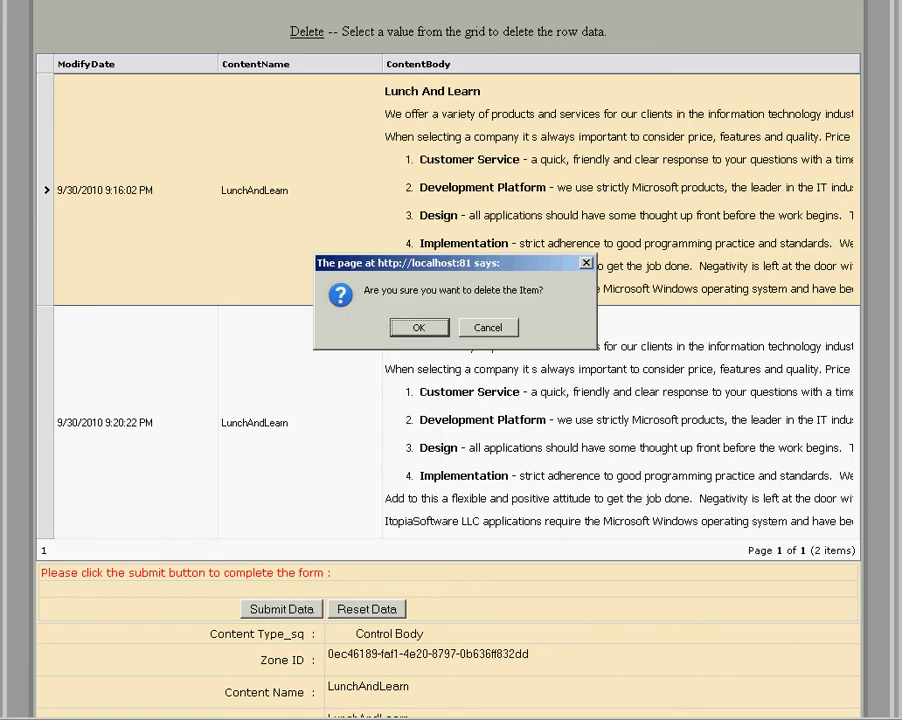
key("Return")
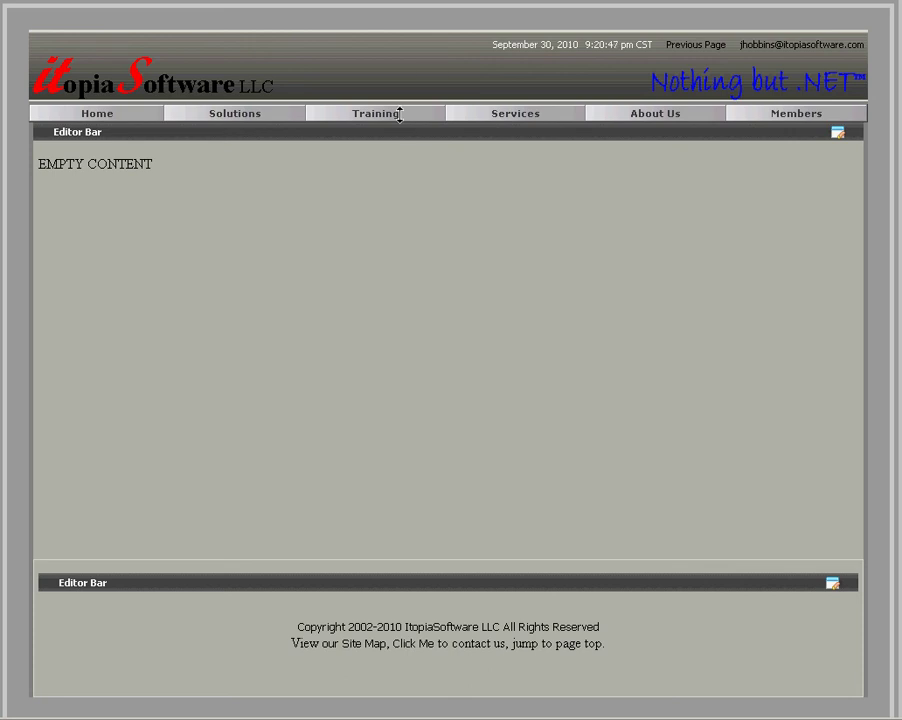
Step: Open the LunchAndLearn page from the site's Training menu to check its content
mouse_move(386, 119)
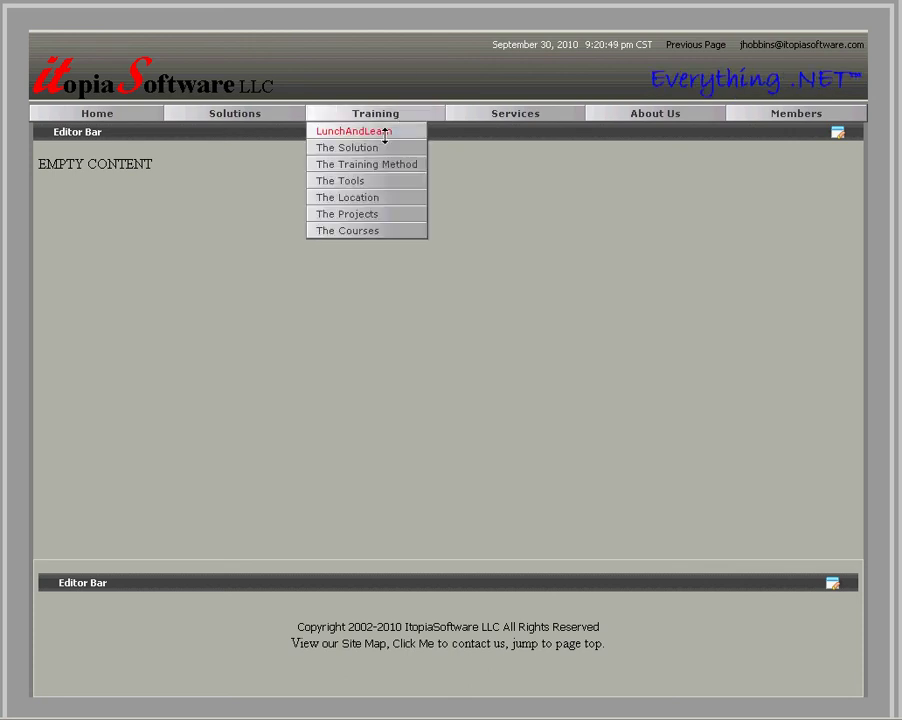